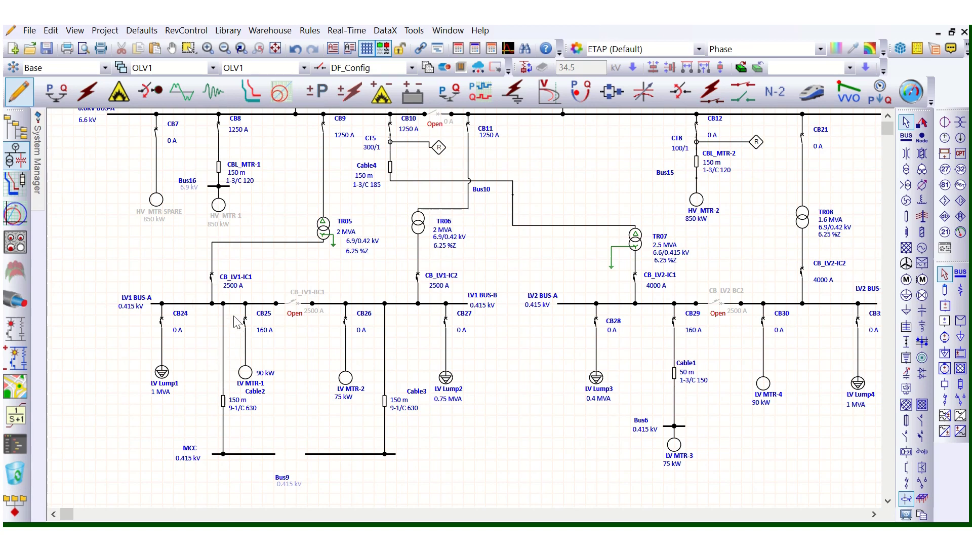
Step: Examine the one-line diagram from the 6.6 kV bus through the transformers to the LV1 buses and the MCC
scroll(235, 321, "up", 3)
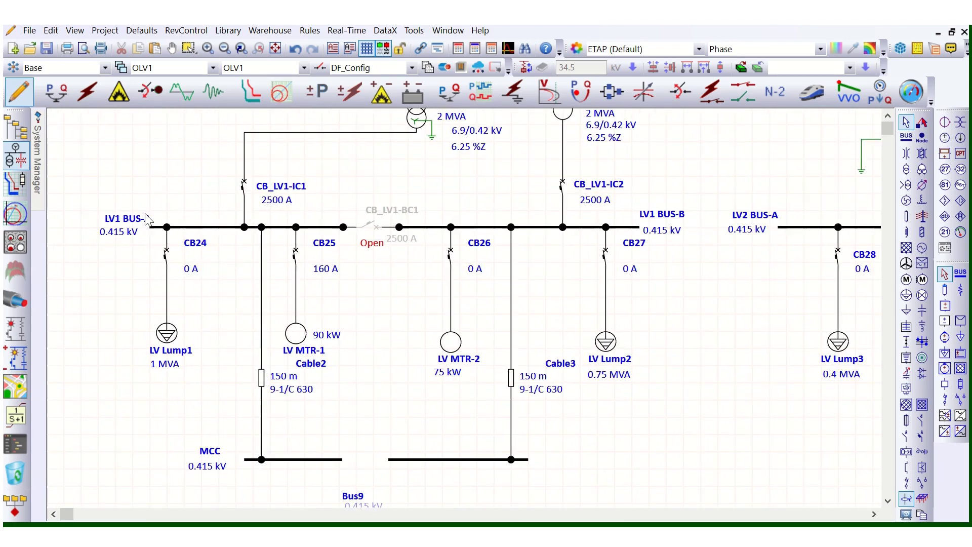
scroll(147, 219, "down", 1)
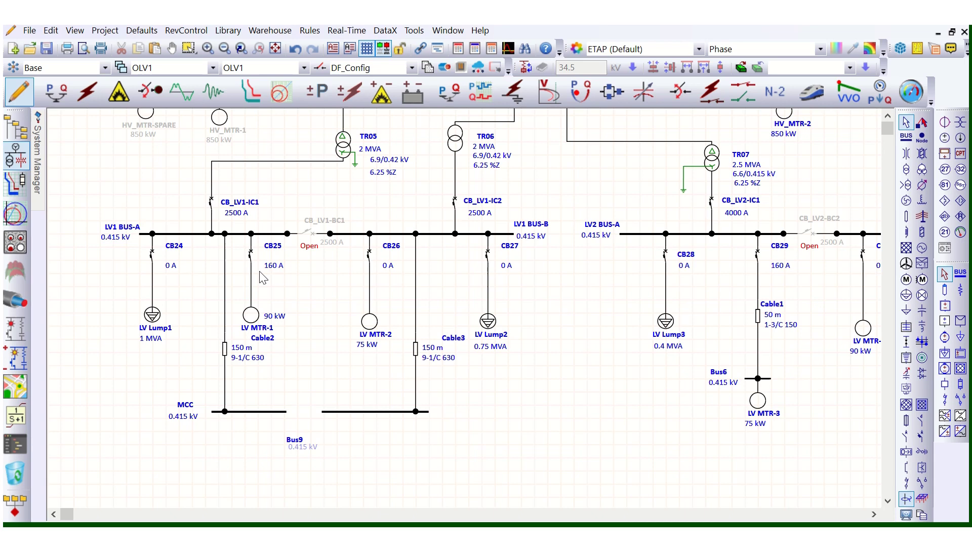
scroll(344, 324, "up", 2)
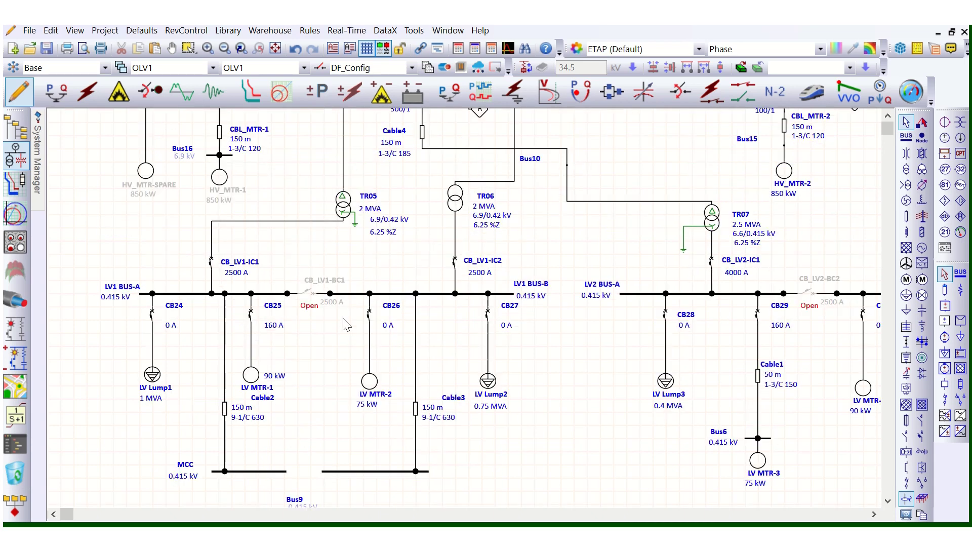
scroll(421, 346, "up", 4)
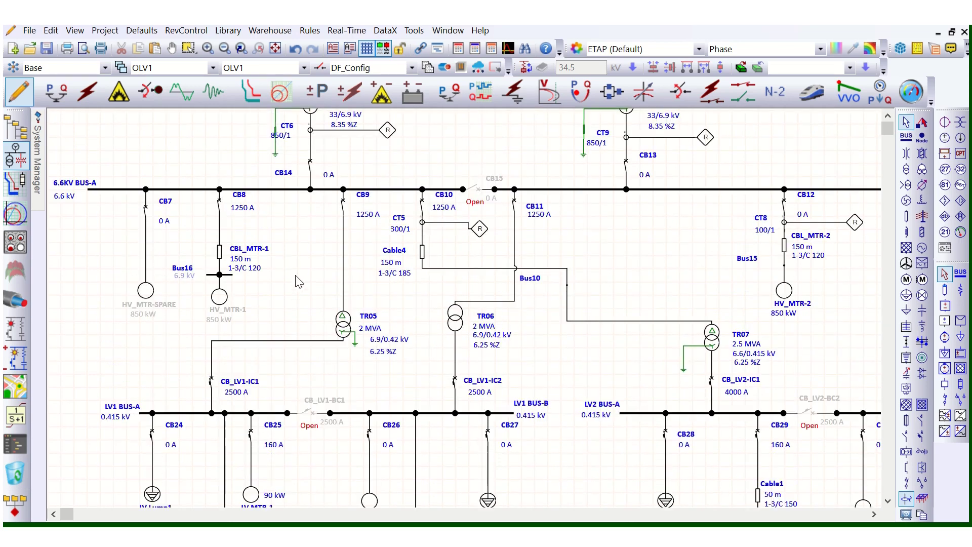
scroll(344, 329, "down", 2)
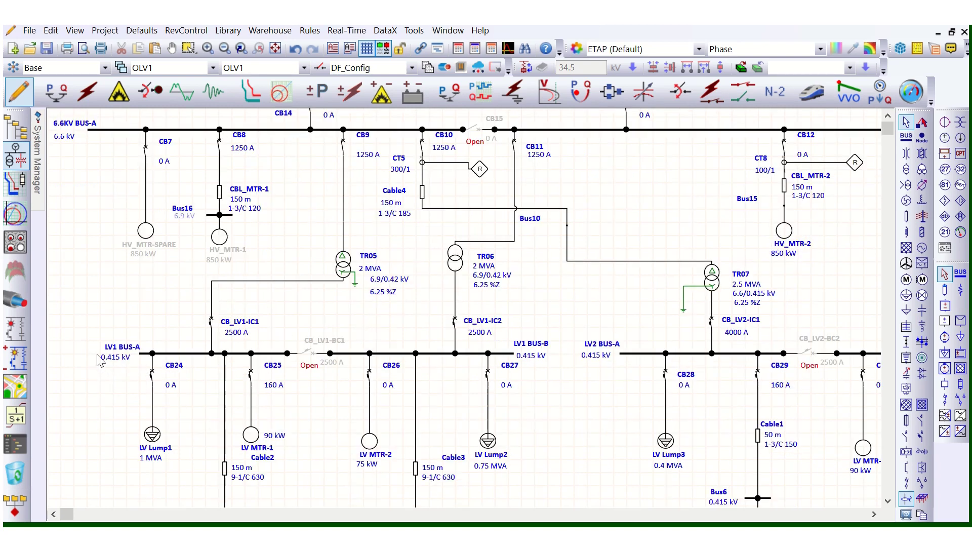
scroll(136, 351, "down", 6)
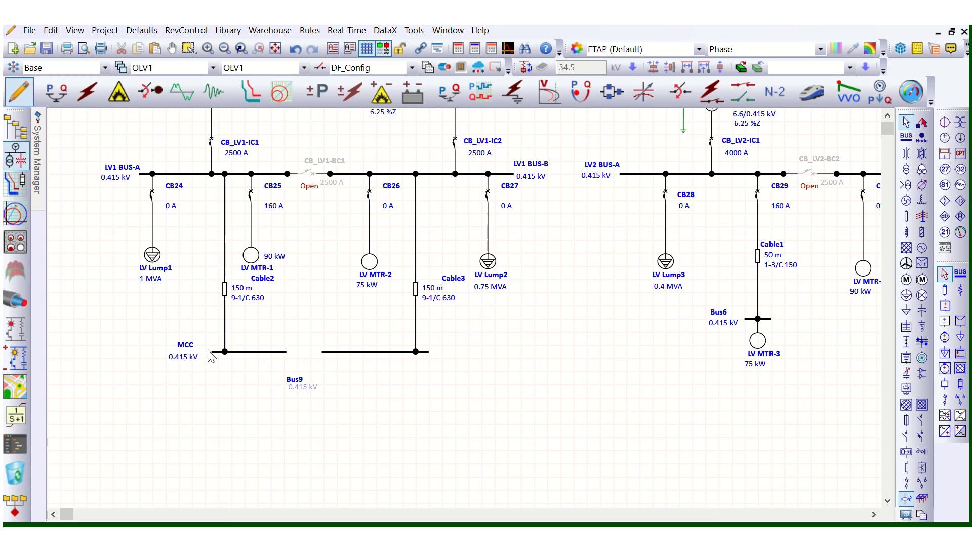
scroll(256, 434, "down", 3)
scroll(256, 434, "up", 4)
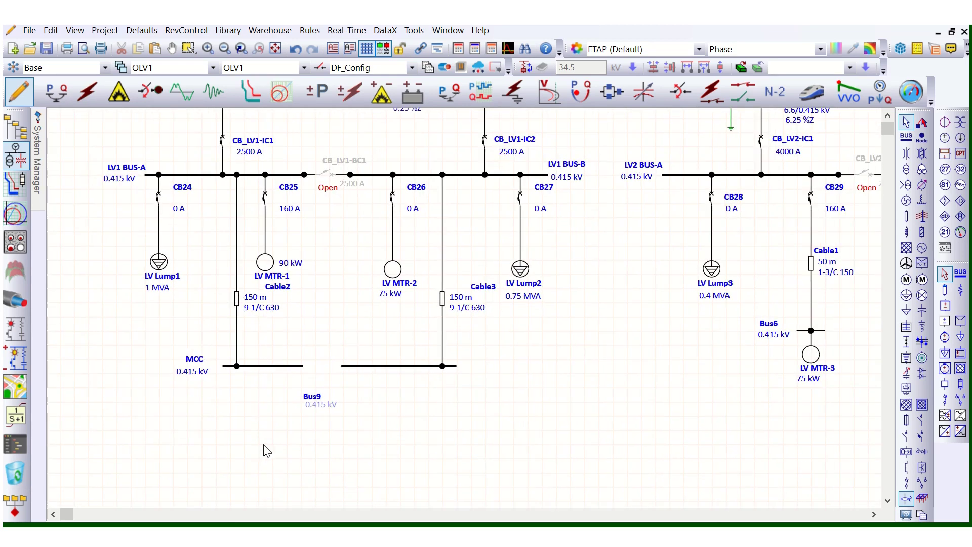
scroll(329, 435, "up", 3)
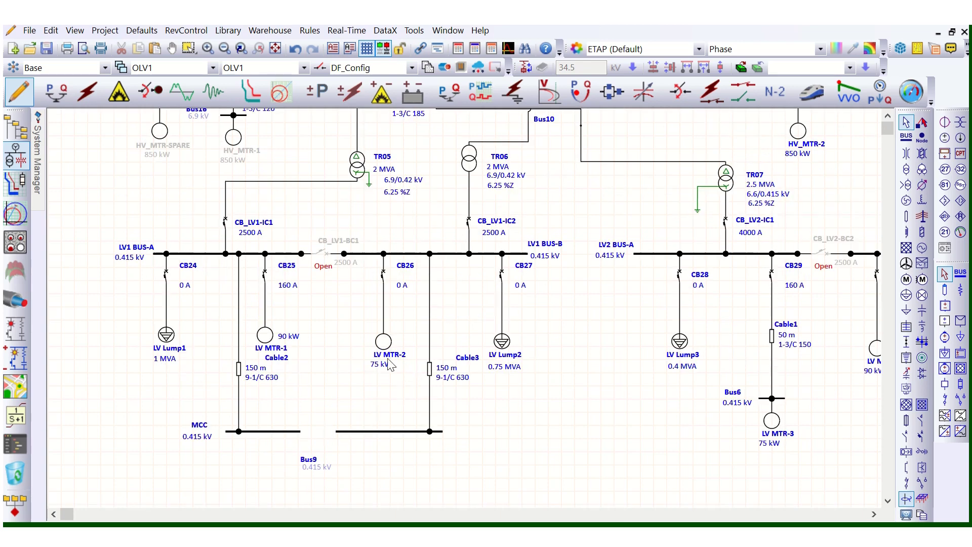
scroll(329, 385, "up", 6)
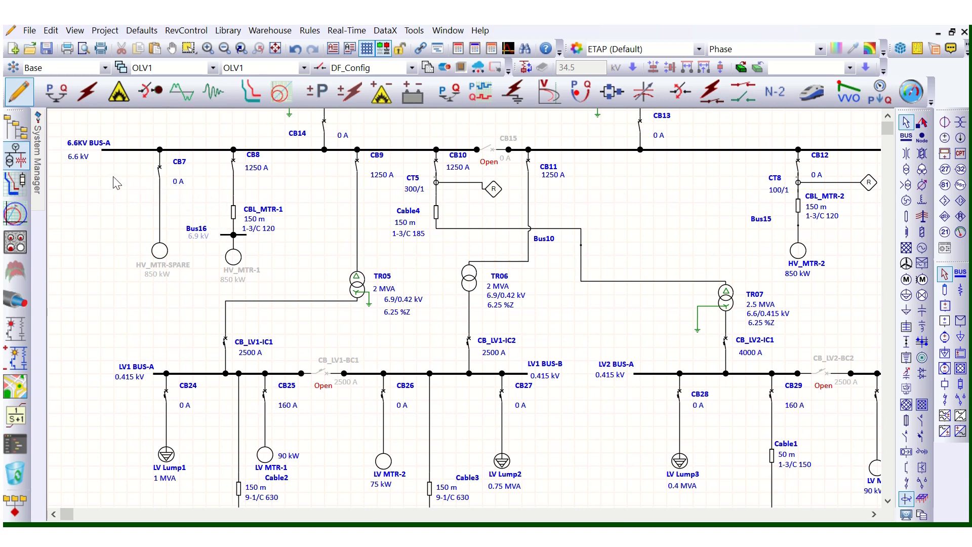
scroll(119, 184, "down", 1)
scroll(180, 269, "down", 3)
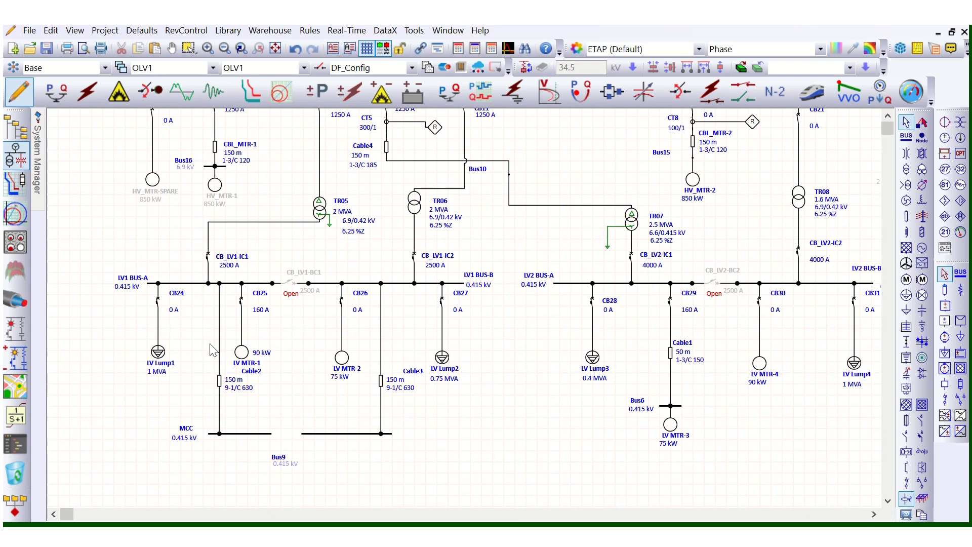
scroll(174, 374, "up", 1)
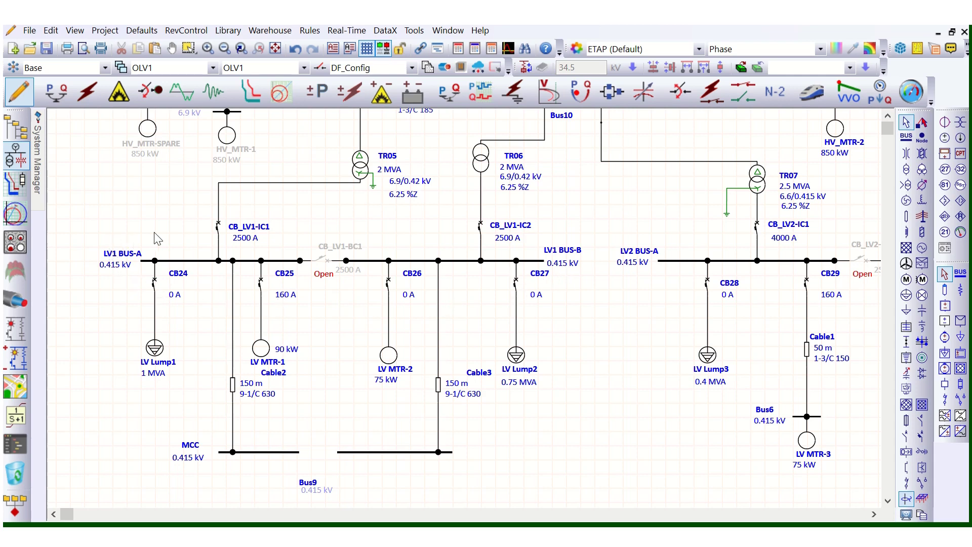
Step: Highlight transformer TR05, LV1 BUS-B and transformer TR06 one after another to trace the LV1 supply, and clear the selection
scroll(308, 230, "up", 2)
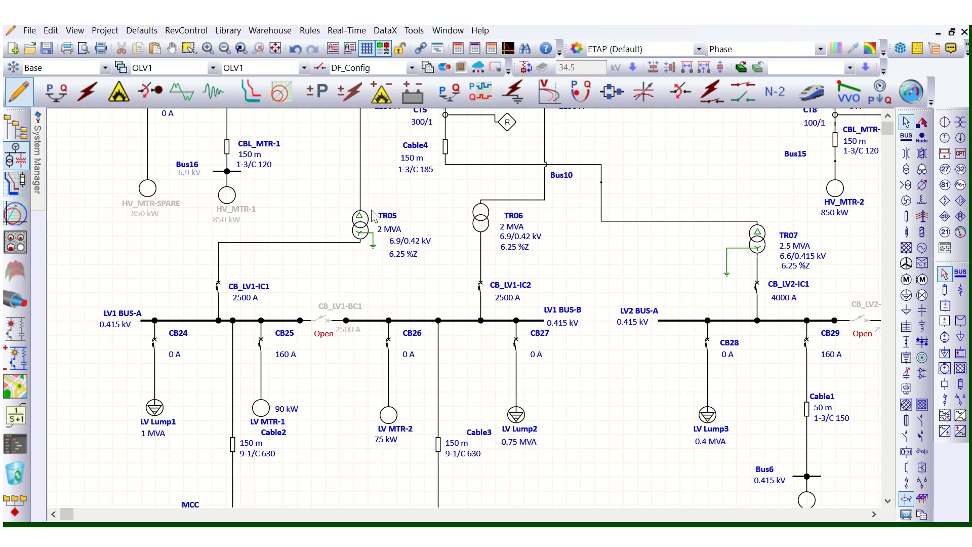
left_click(369, 230)
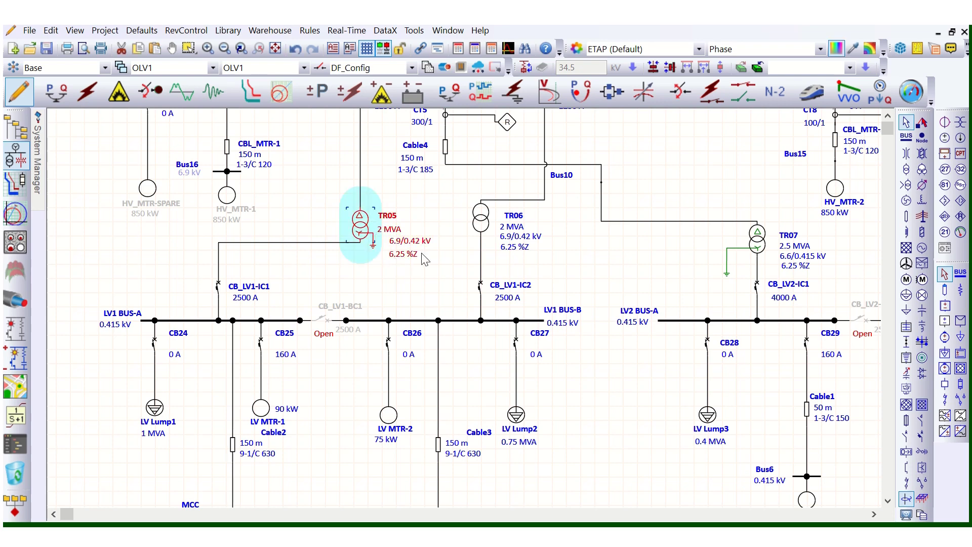
left_click(349, 262)
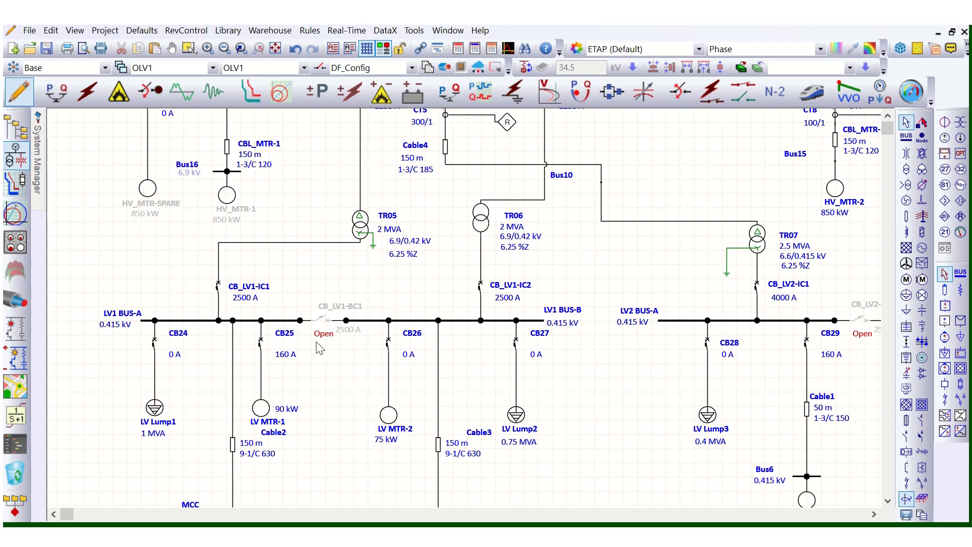
left_click(431, 321)
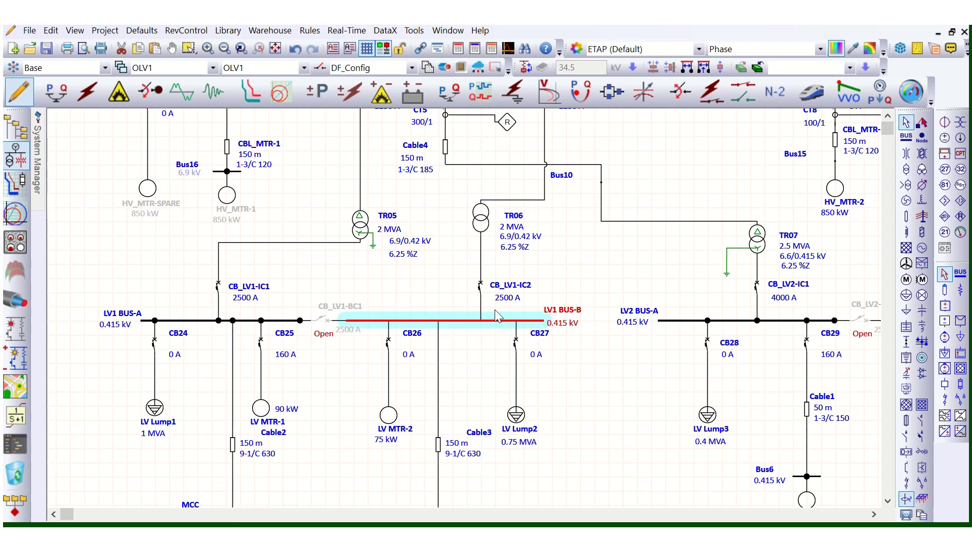
left_click(481, 225)
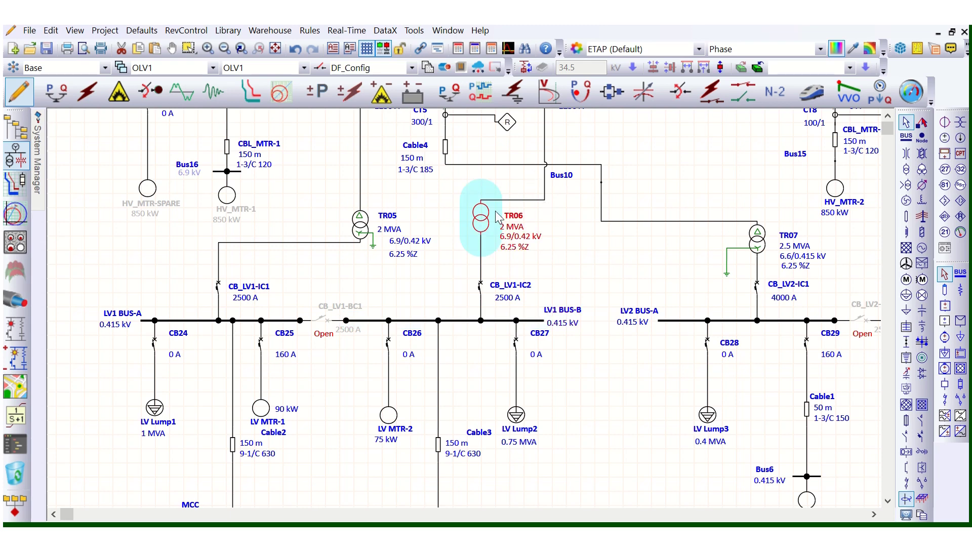
left_click(306, 277)
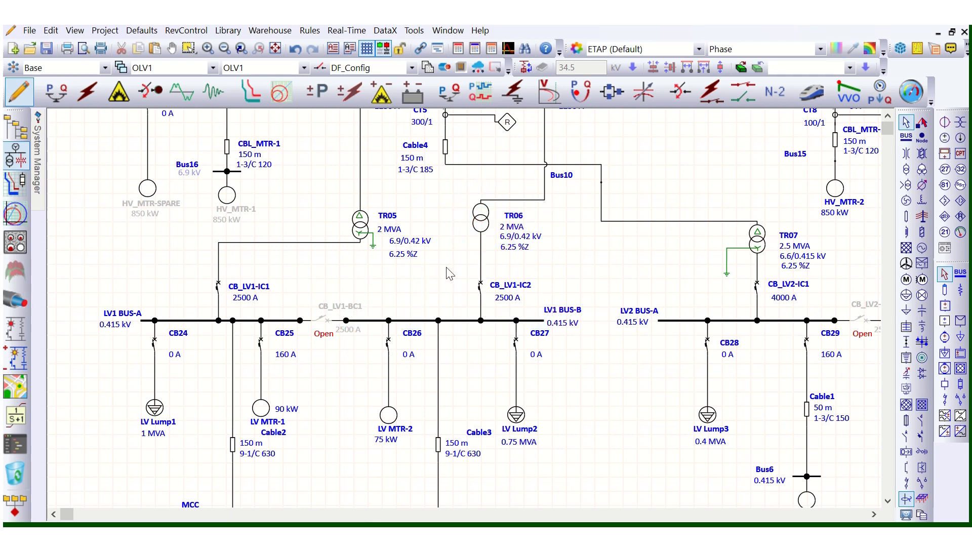
Step: Highlight the MCC bus and Bus9 together at the lower ends of Cable2 and Cable3
scroll(459, 280, "down", 2)
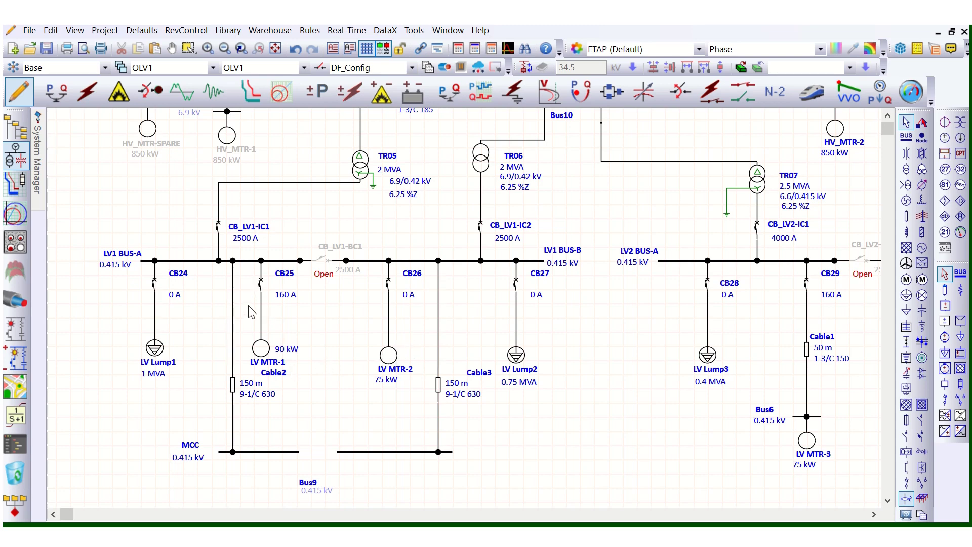
scroll(252, 313, "down", 2)
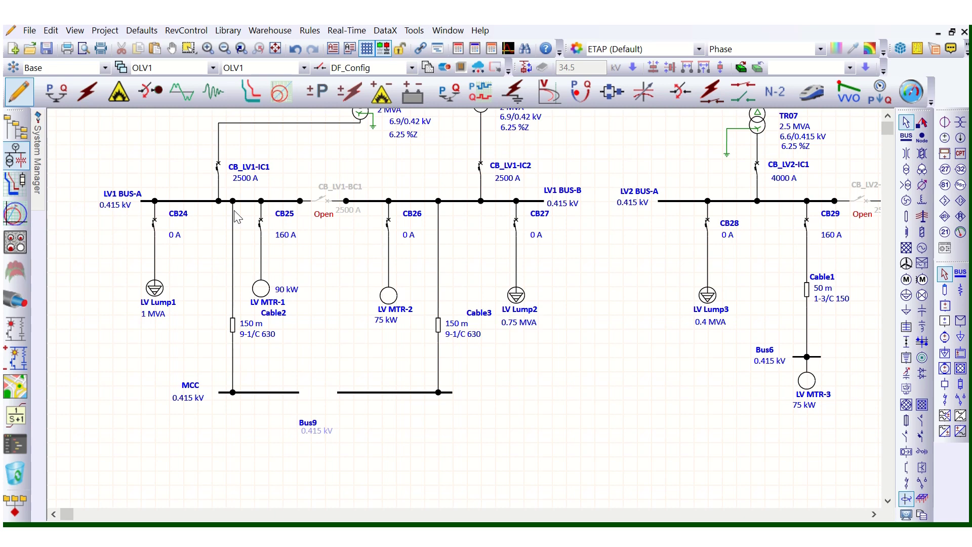
left_click_drag(228, 390, 232, 392)
left_click_drag(163, 368, 540, 459)
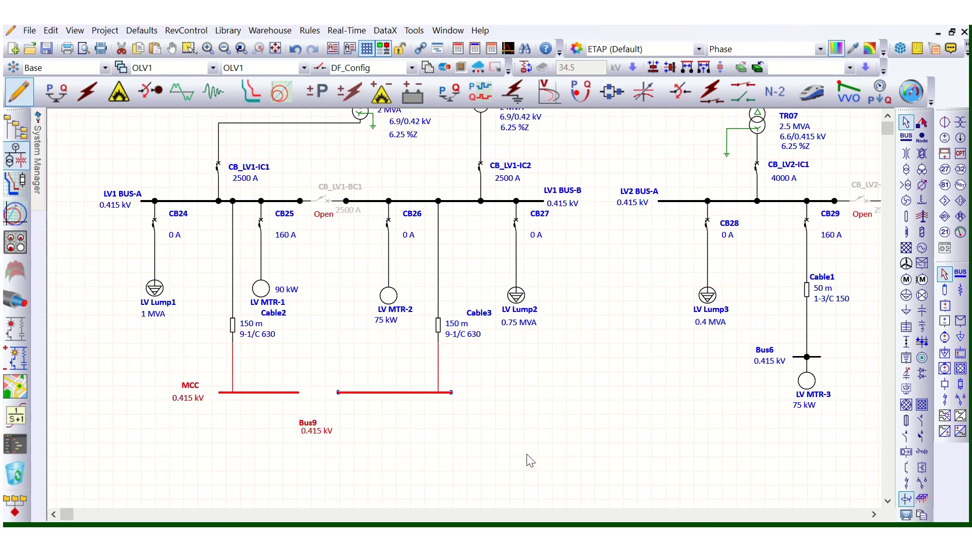
left_click(306, 404)
left_click_drag(143, 366, 495, 449)
Step: Highlight Cable3 and its connection to LV1 BUS-B
left_click(439, 296)
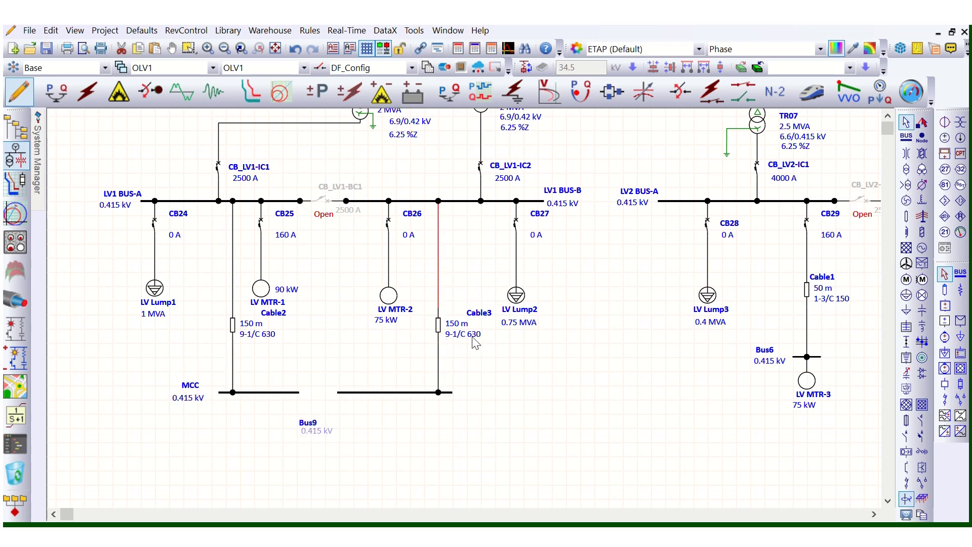
left_click(438, 325)
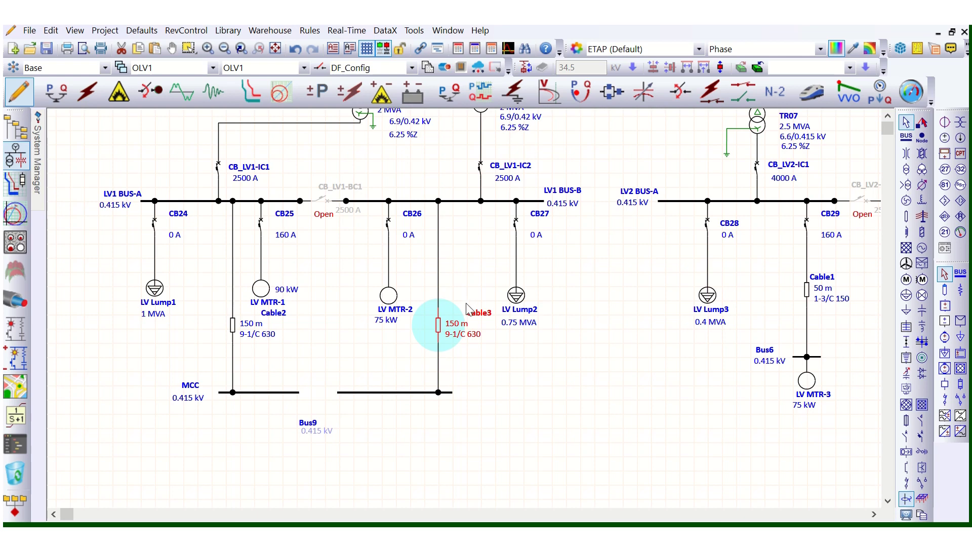
left_click(439, 286)
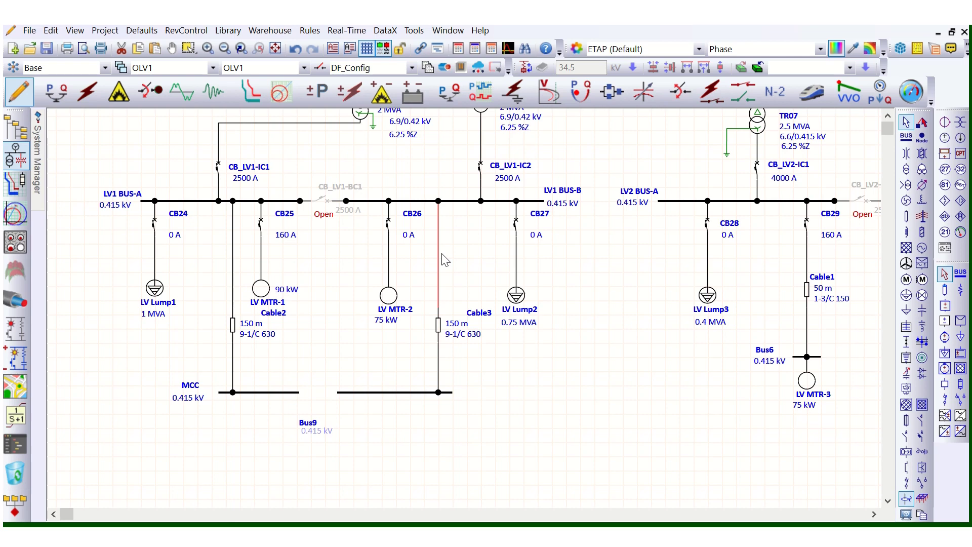
Step: Highlight the LV1 switchboard buses with their breakers, followed by the MCC bus and Bus9, and clear the selection
left_click_drag(88, 166, 571, 236)
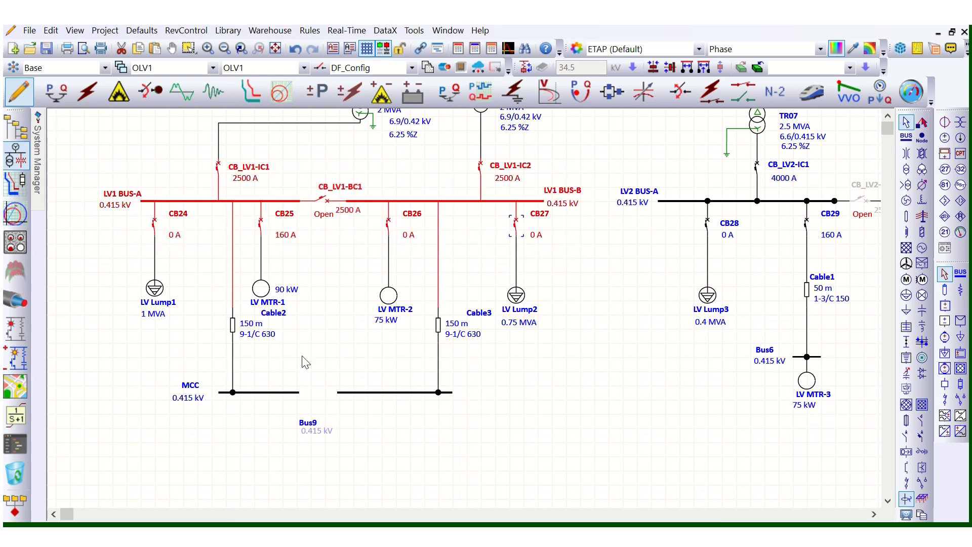
left_click_drag(155, 370, 504, 437)
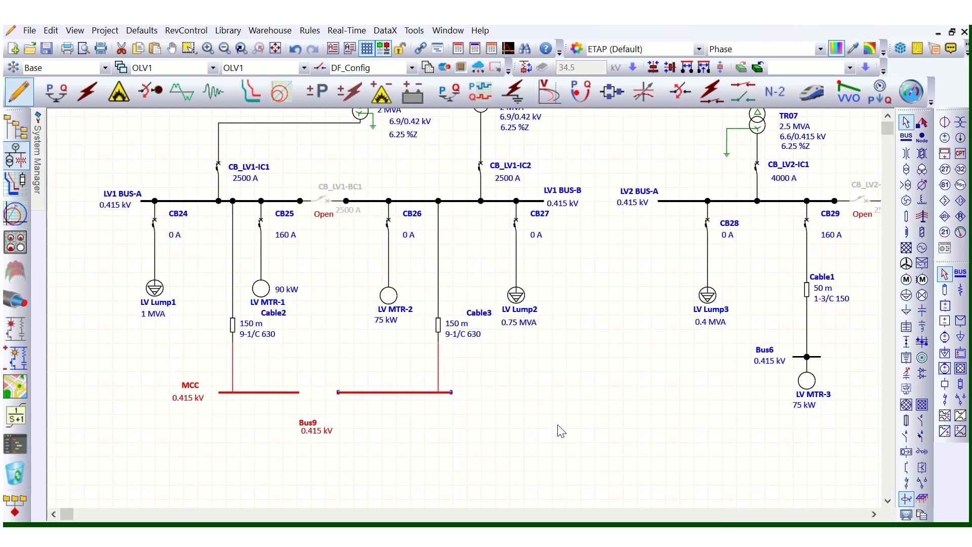
left_click(586, 397)
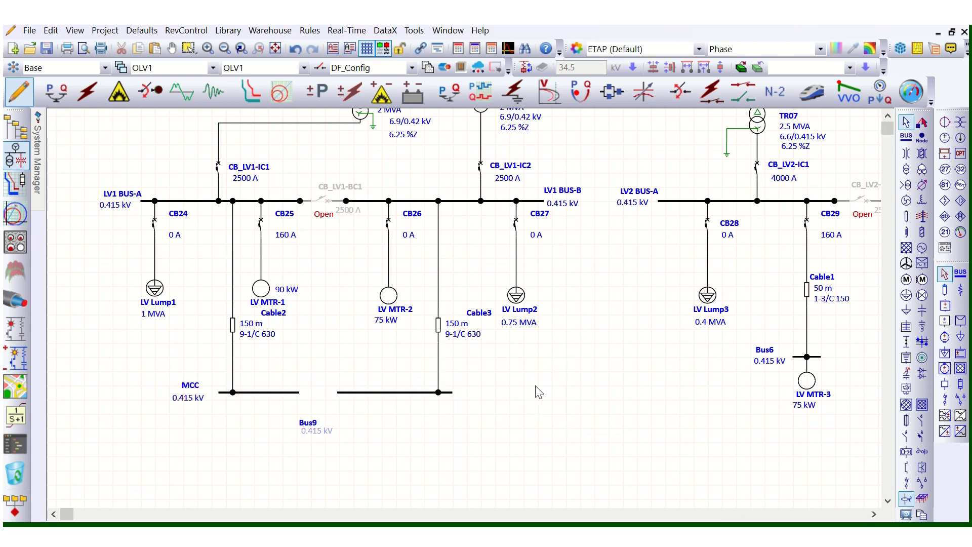
Step: Highlight transformers TR05 and TR06 together, and the LV1 buses with their incomer, coupler and feeder breakers
left_click_drag(83, 167, 611, 243)
scroll(428, 256, "up", 2)
left_click_drag(316, 140, 562, 199)
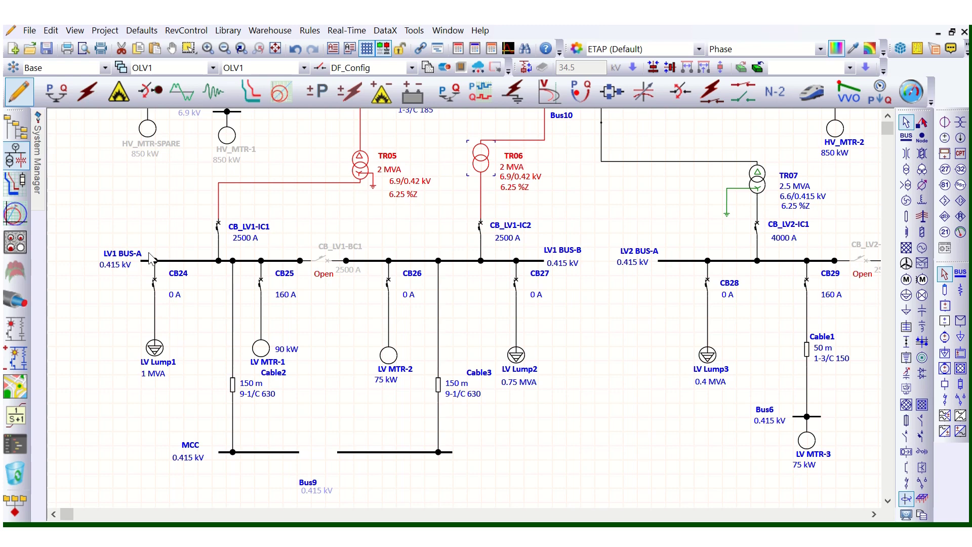
left_click_drag(81, 227, 599, 308)
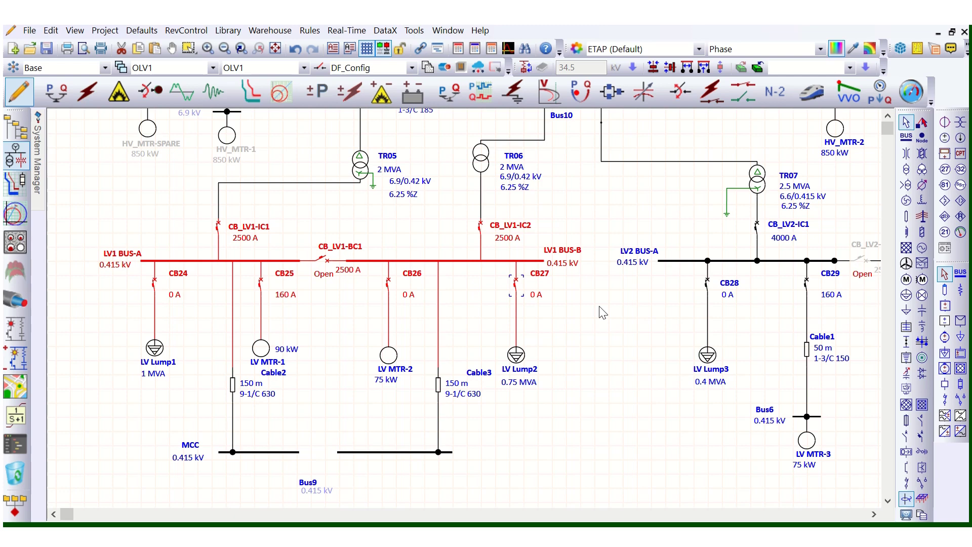
Step: Highlight transformers TR05 and TR06 individually, followed by the whole LV1 switchboard they feed
left_click(350, 166)
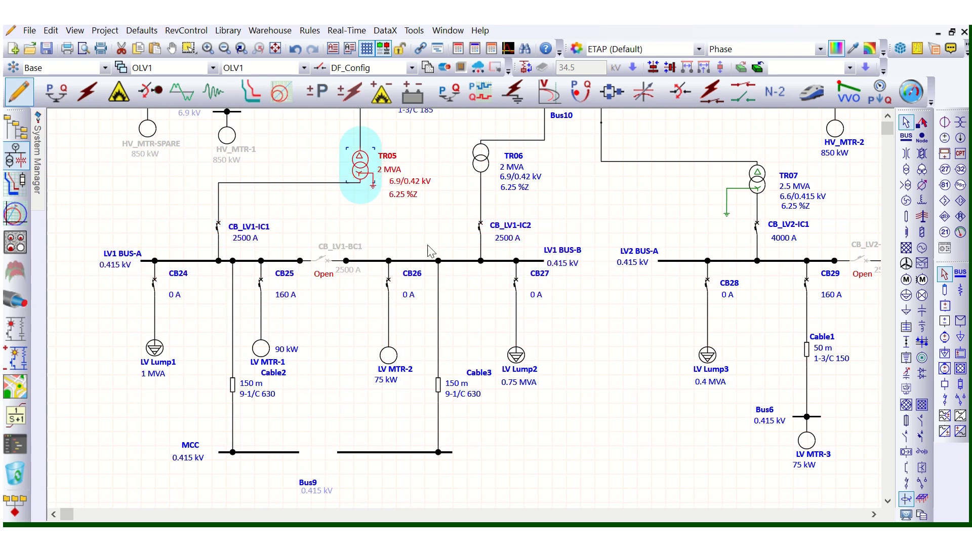
left_click(486, 172)
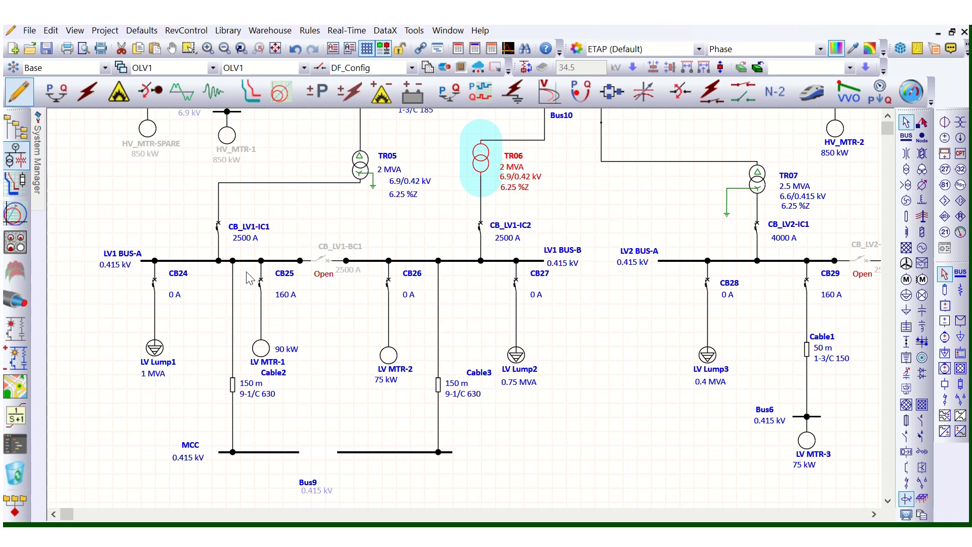
left_click_drag(84, 231, 597, 303)
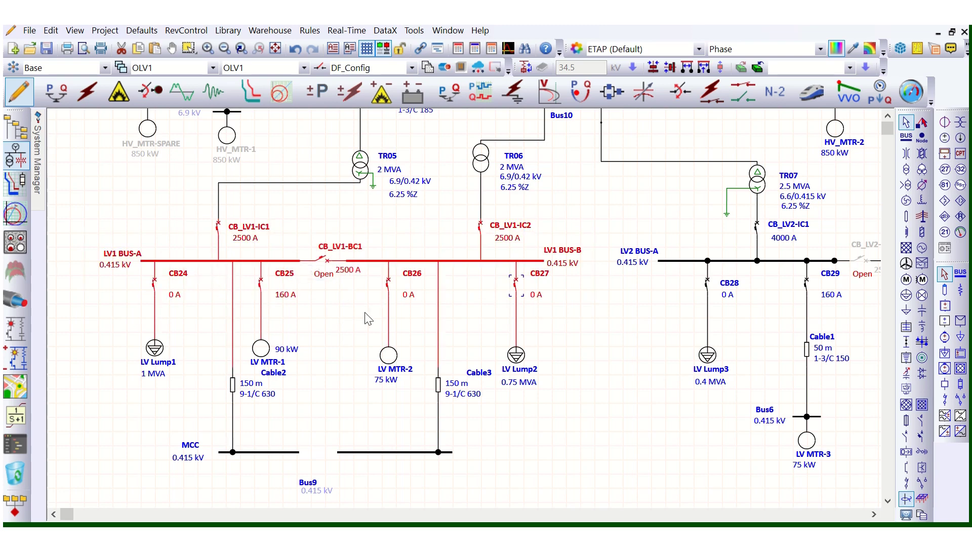
Step: Highlight motors LV MTR-1 and LV MTR-2 in turn, followed by the LV1 buses with both incomers and the bus coupler
left_click(262, 349)
left_click(387, 361)
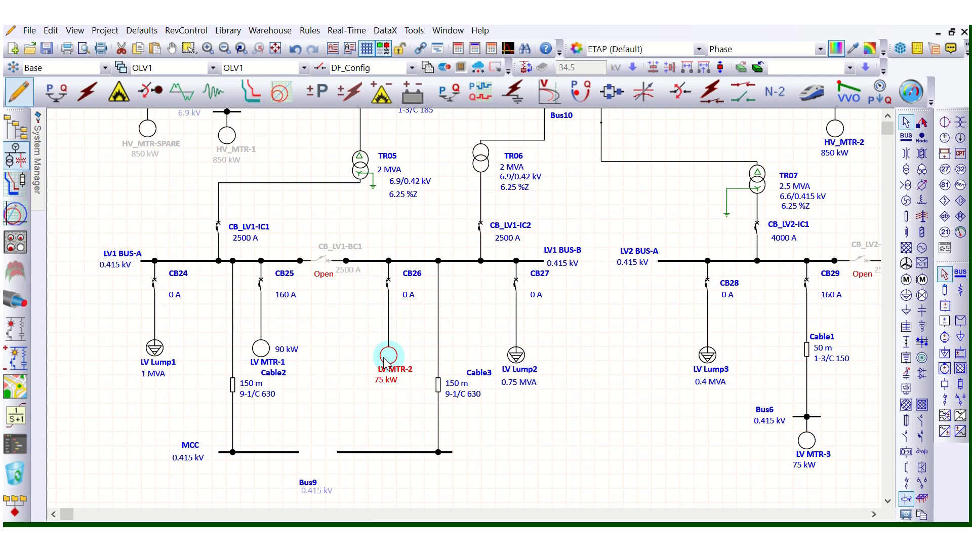
left_click(262, 353)
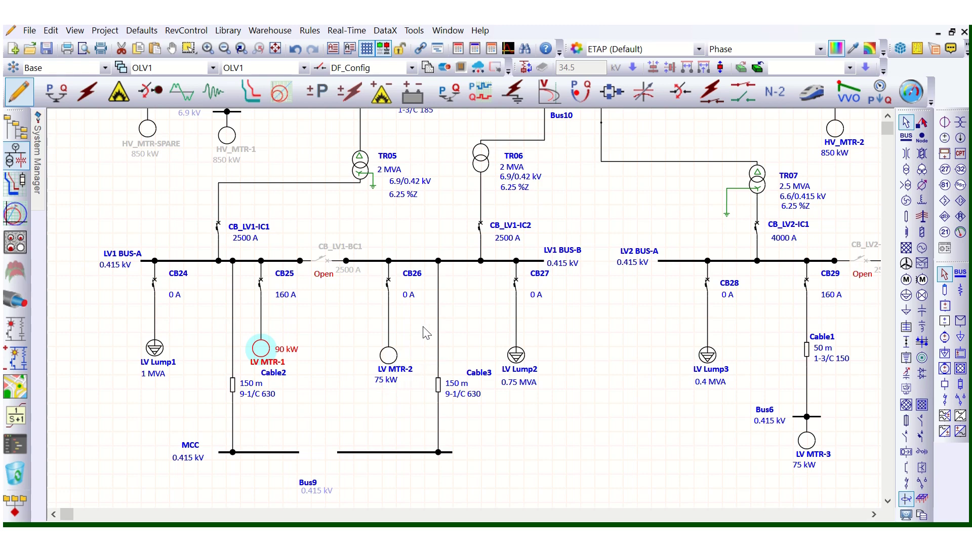
left_click(337, 329)
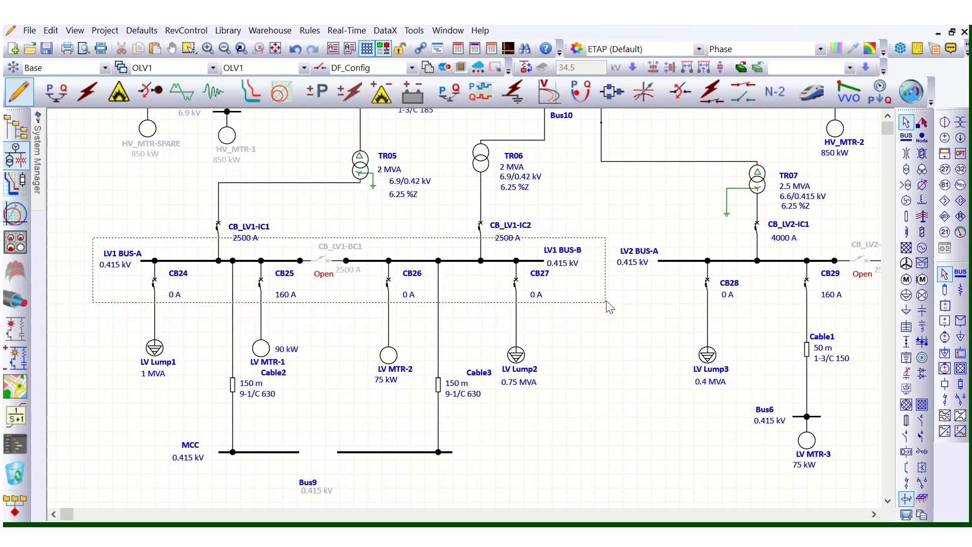
left_click_drag(603, 289, 578, 273)
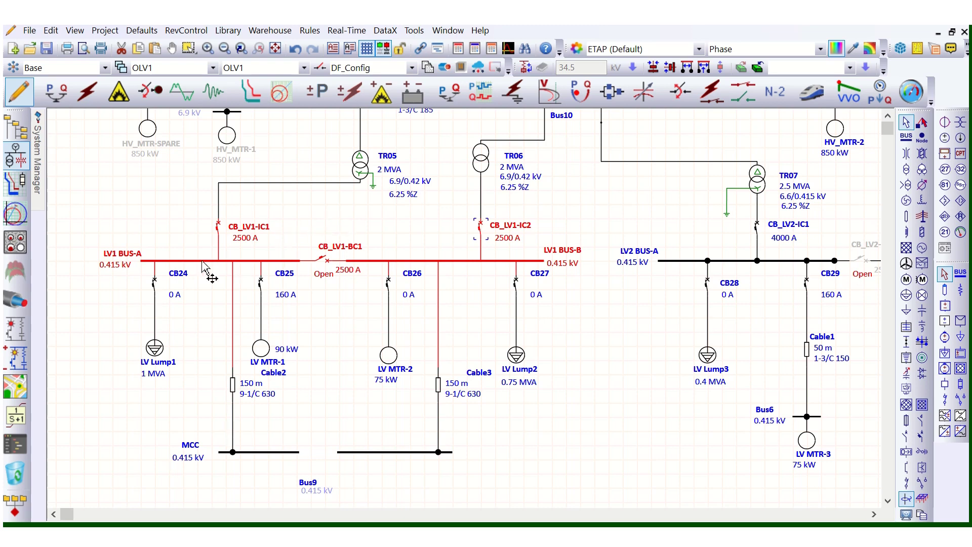
Step: Highlight the LV1 buses with their breakers, followed by transformers TR05 and TR06 together, and clear the selection
left_click(89, 237)
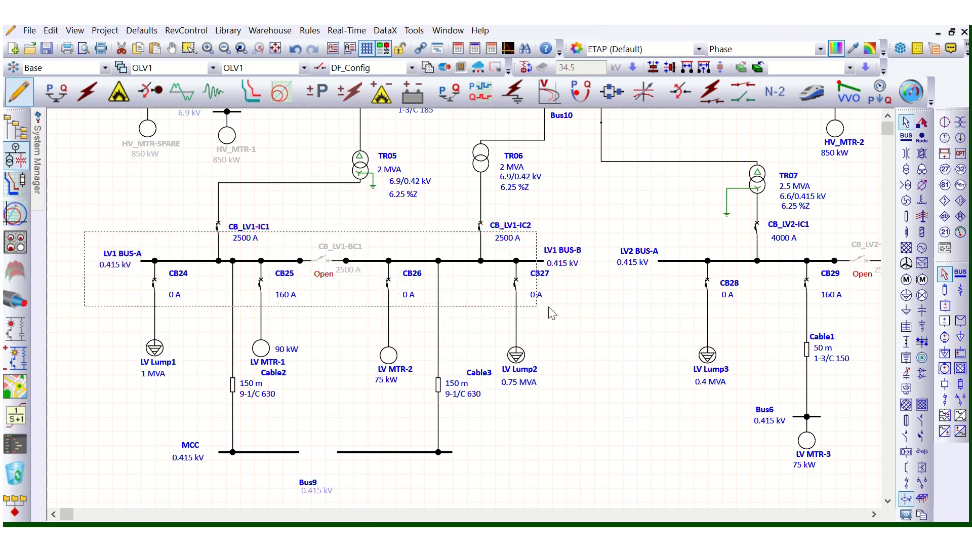
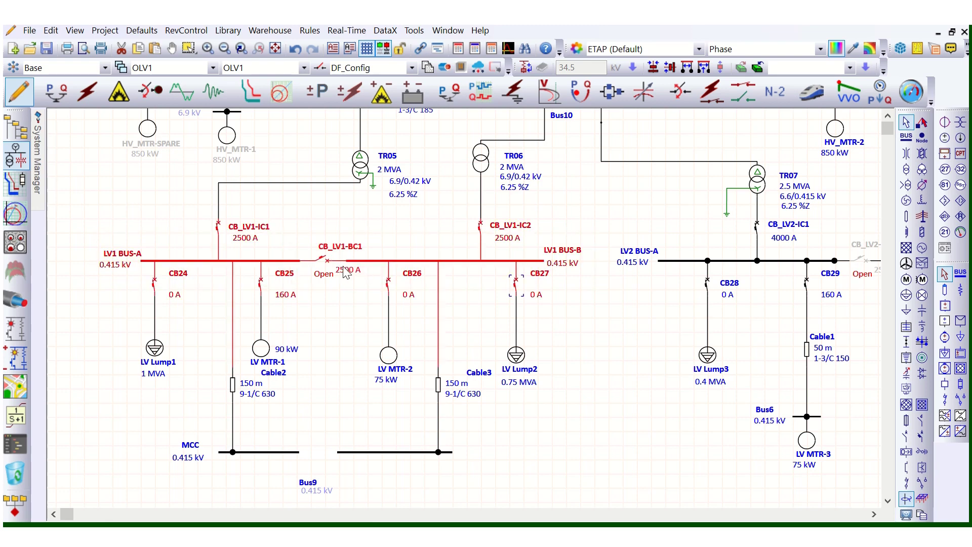
left_click_drag(328, 140, 555, 213)
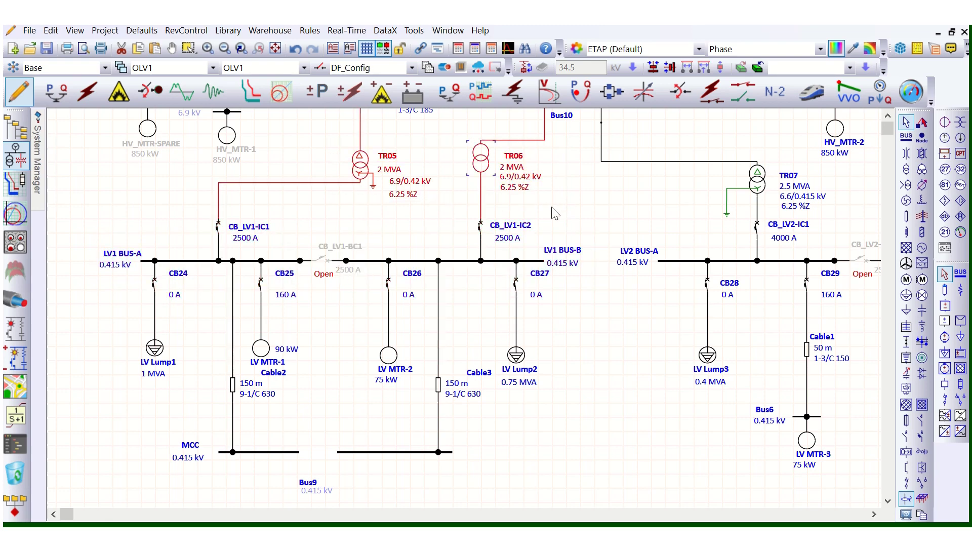
left_click(343, 322)
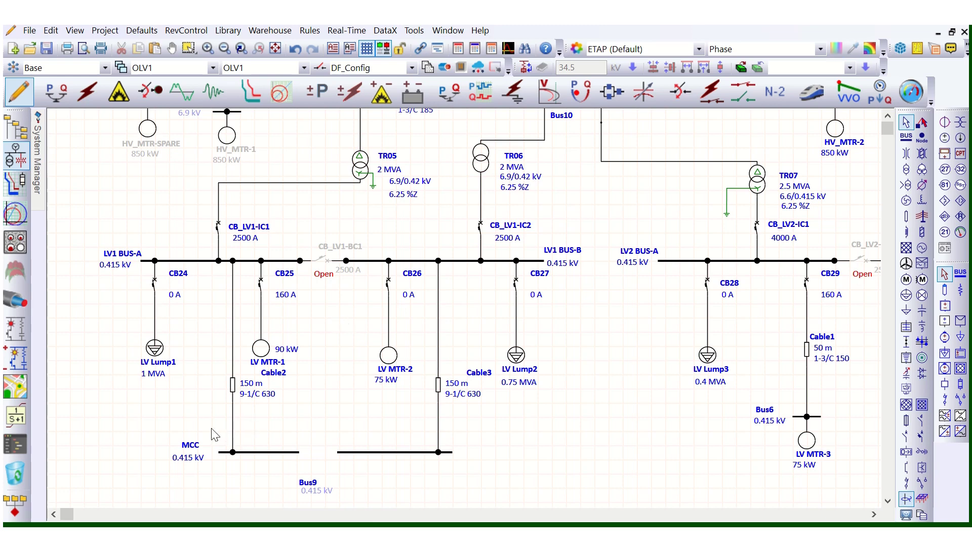
Step: Highlight the MCC bus and Bus9 together, followed by the LV1 buses, and clear the selection
scroll(304, 408, "down", 5)
left_click_drag(154, 307, 531, 394)
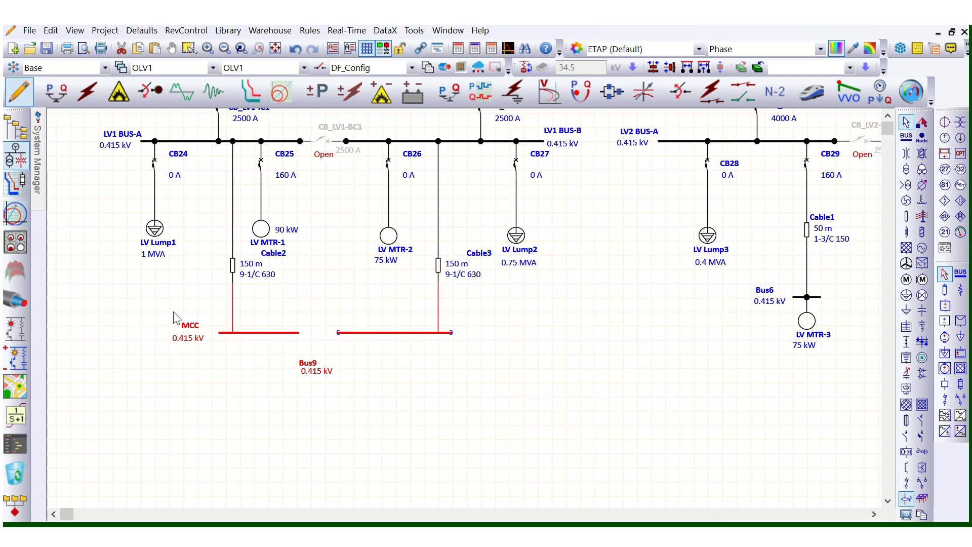
scroll(175, 318, "up", 3)
left_click_drag(84, 168, 605, 244)
left_click(595, 276)
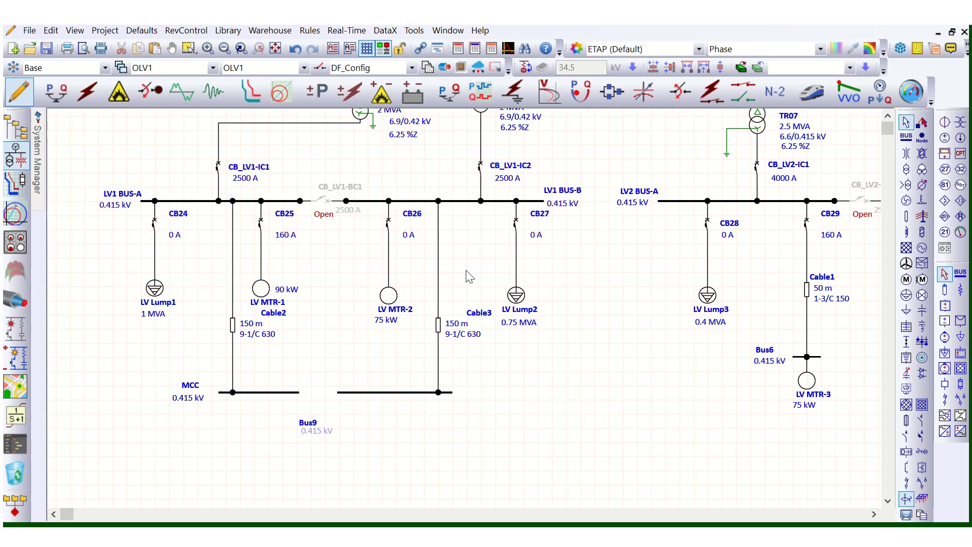
Step: Highlight the LV1 buses with their incomer, coupler and feeder breakers, followed by lumped loads LV Lump1 and LV Lump2 individually
left_click_drag(84, 168, 607, 242)
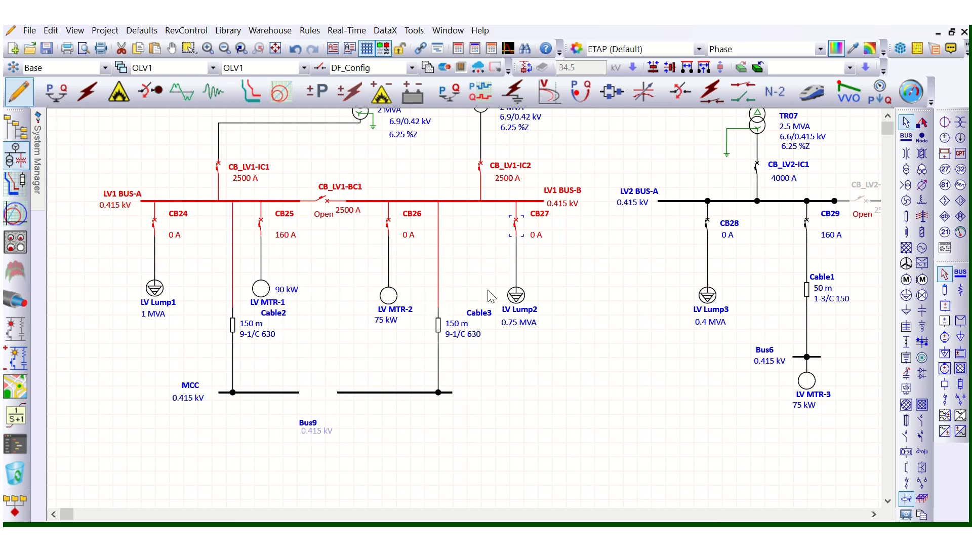
left_click(153, 291)
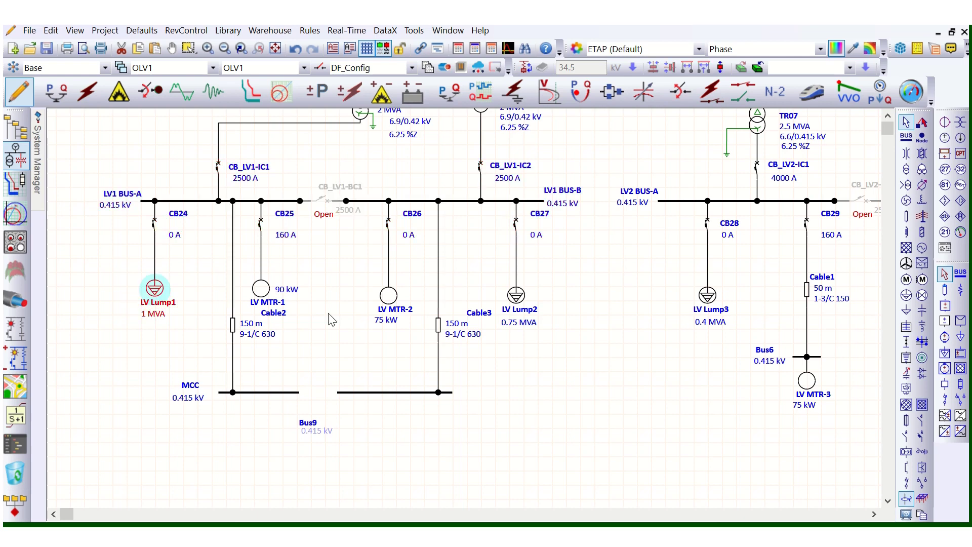
left_click(517, 303)
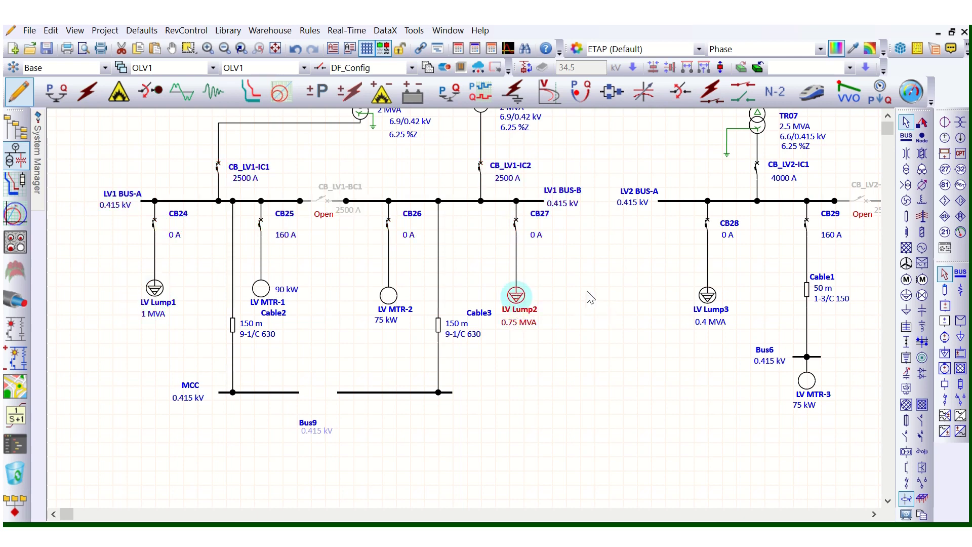
Step: Highlight the LV1 switchboard with its breakers, followed by the downstream MCC bus and Bus9
left_click_drag(99, 177, 591, 249)
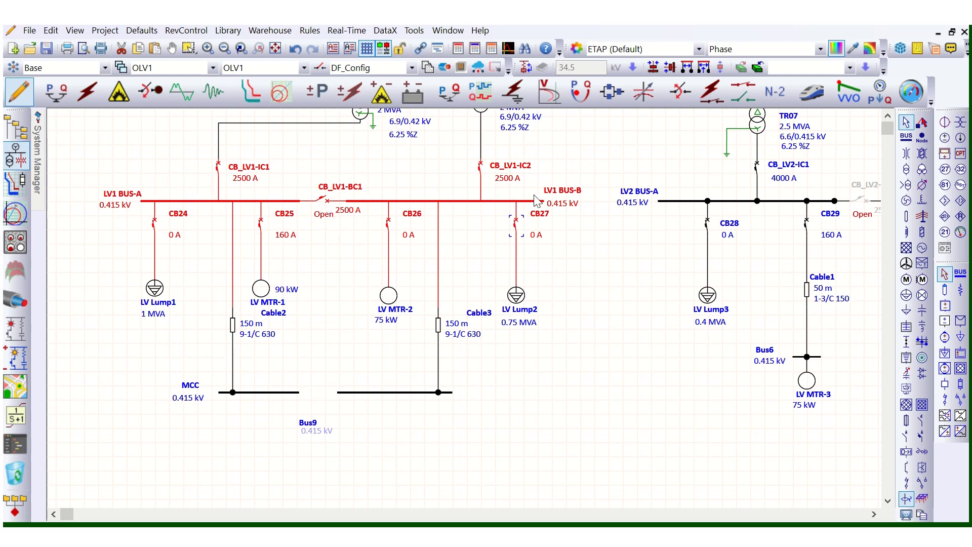
left_click_drag(156, 376, 538, 432)
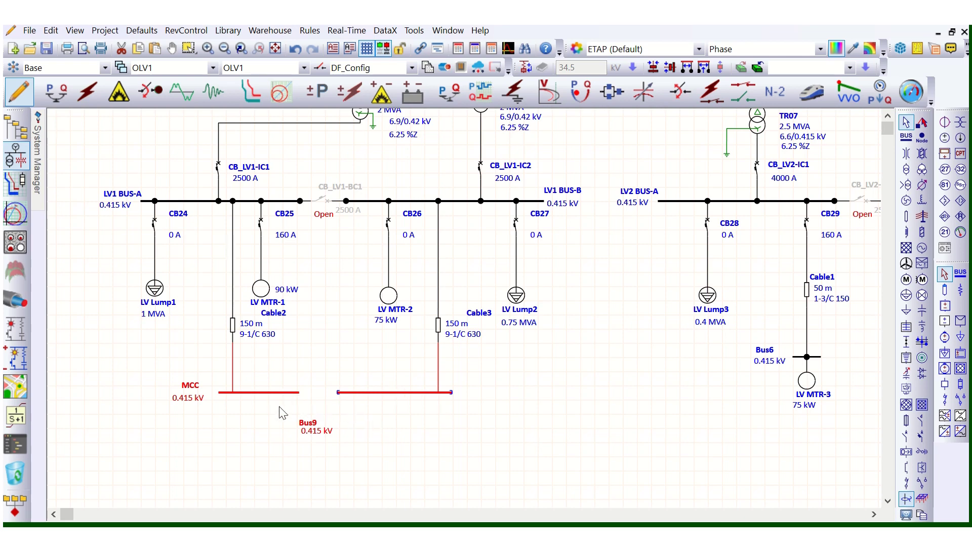
left_click_drag(128, 378, 515, 428)
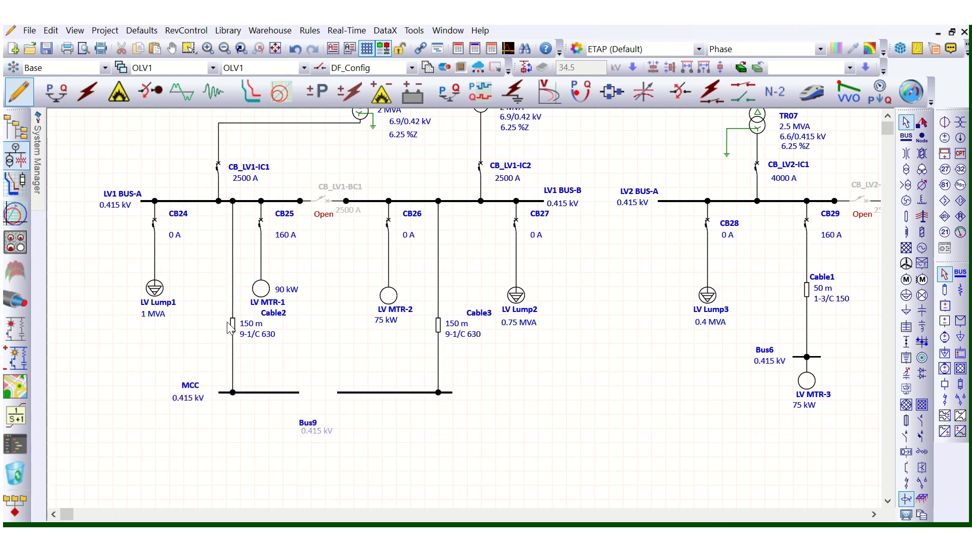
Step: Highlight transformers TR05 and TR06 along with the LV1 switchboard they feed, followed by the switchboard with its breakers alone
scroll(335, 332, "up", 2)
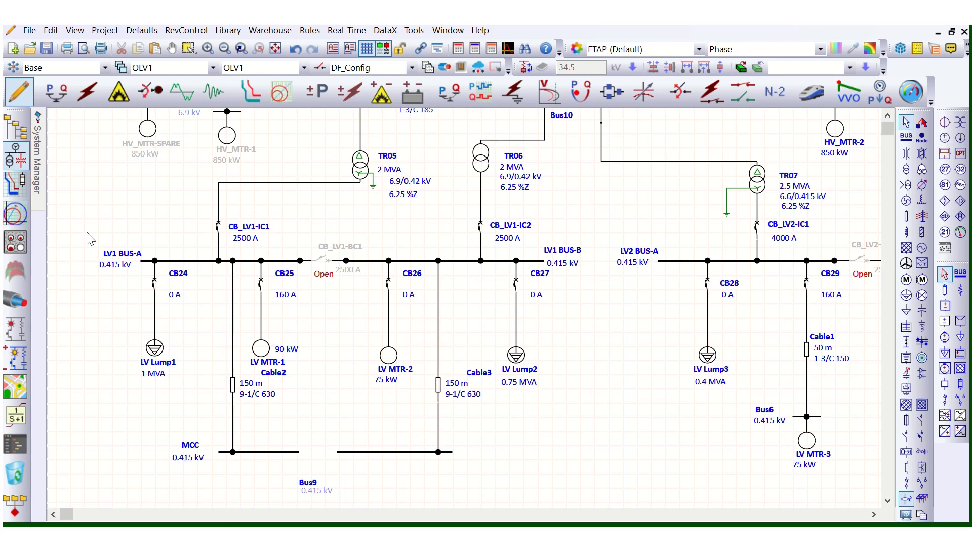
left_click_drag(84, 172, 605, 310)
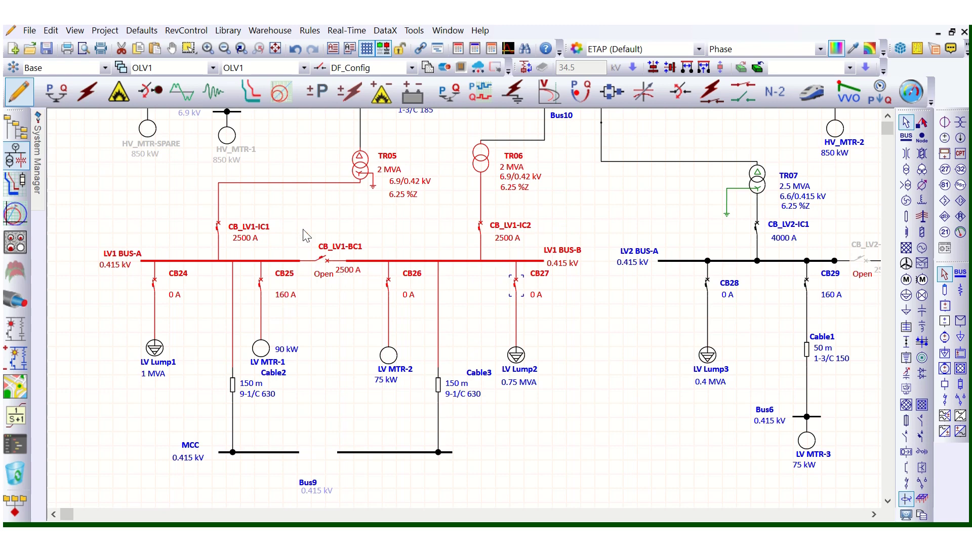
left_click(177, 240)
left_click_drag(81, 239, 609, 298)
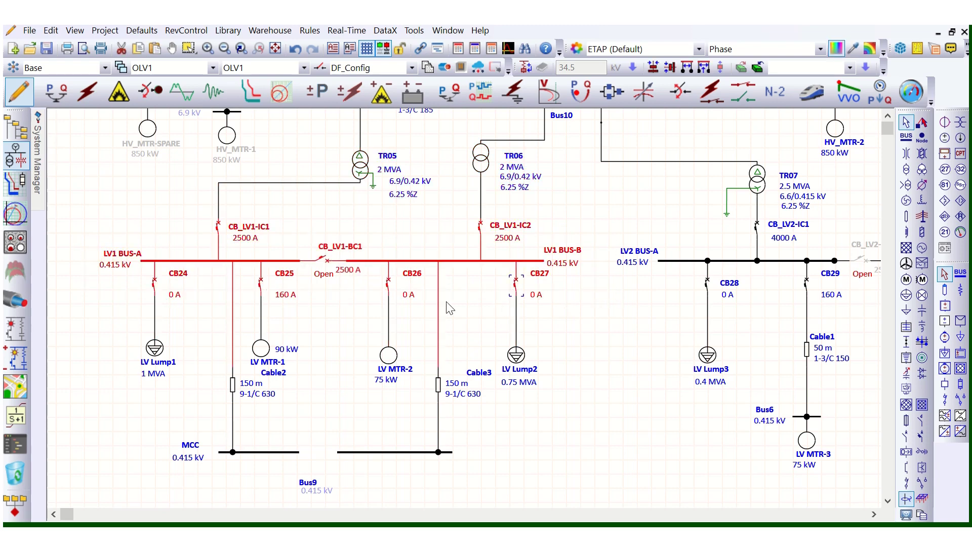
Step: Highlight the MCC bus and Bus9 below feeder cables Cable2 and Cable3, and clear the selection
scroll(448, 308, "down", 1)
left_click_drag(153, 375, 527, 445)
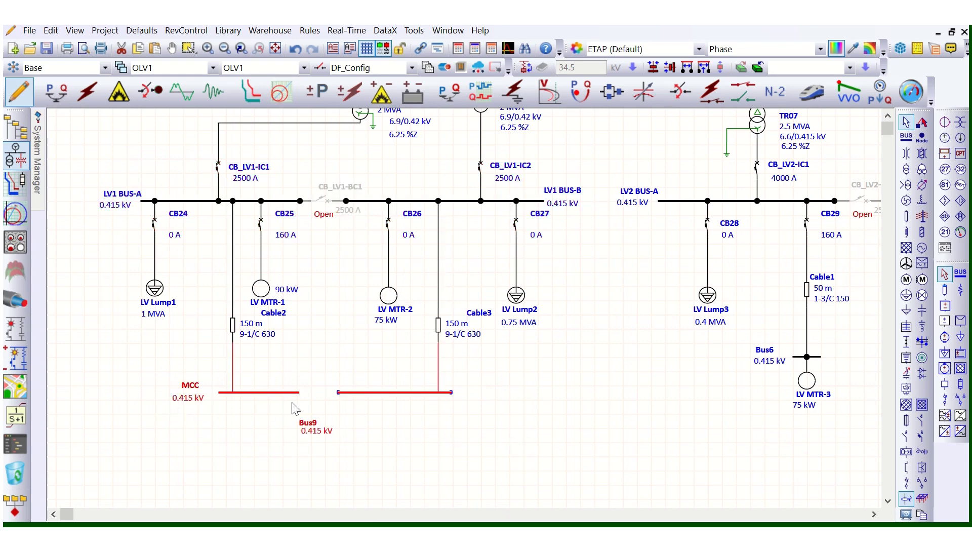
left_click(184, 201)
left_click(356, 302)
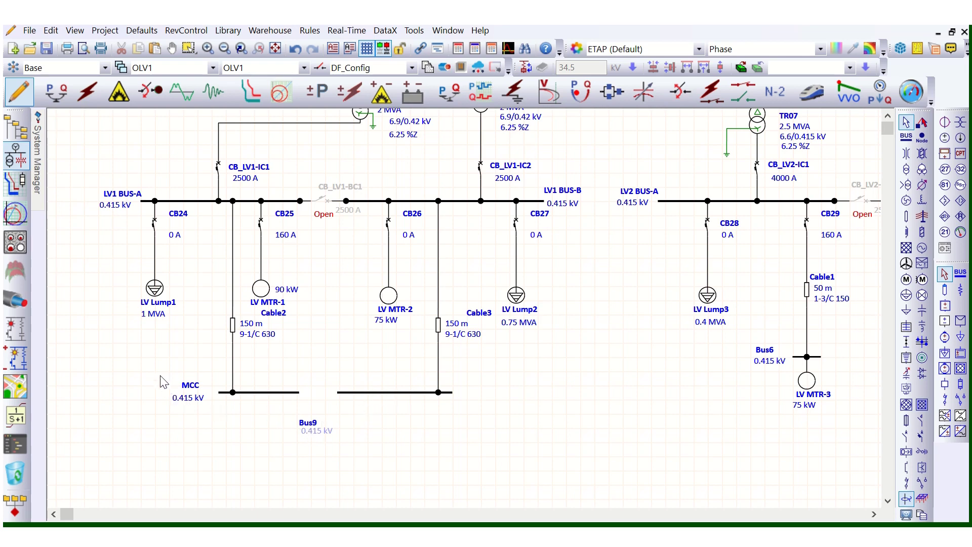
Step: Highlight the MCC bus and Bus9, followed by the LV1 buses with their breakers, and clear the selection
left_click_drag(480, 436, 523, 438)
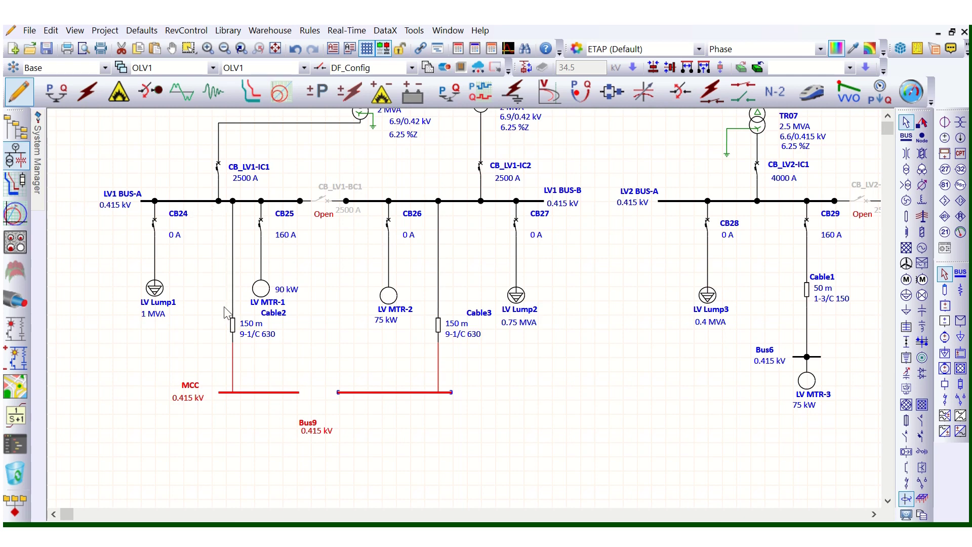
left_click(315, 255)
left_click_drag(96, 174, 588, 242)
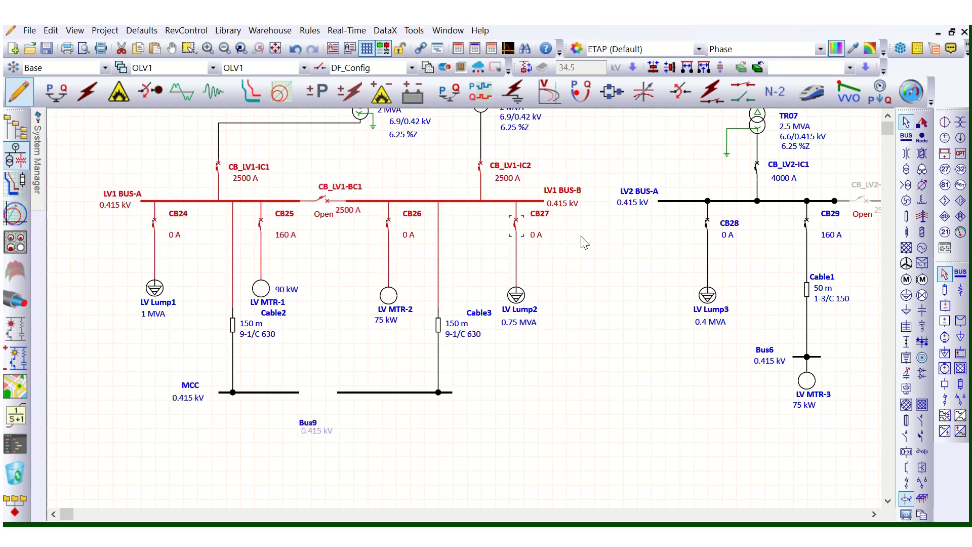
left_click(602, 318)
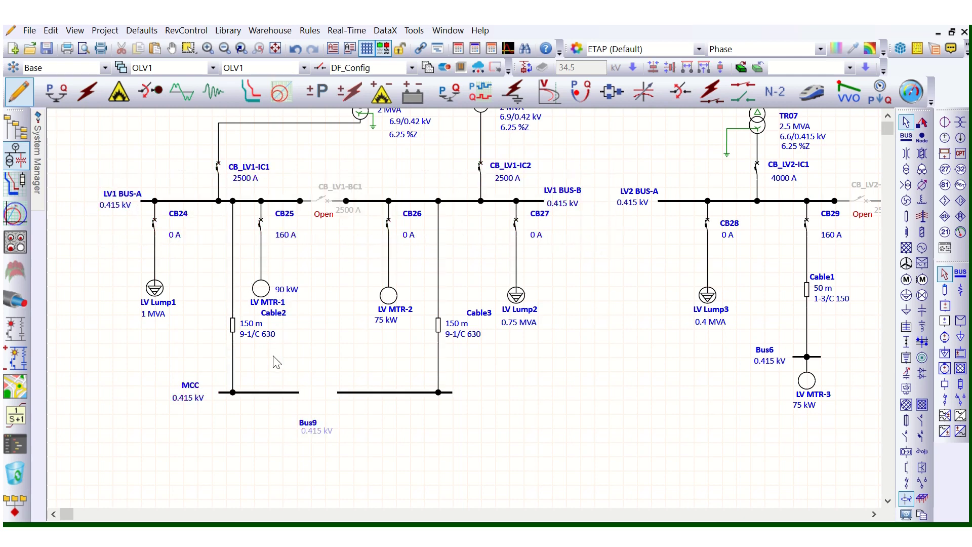
Step: Highlight transformers TR05 and TR06 together, followed by TR05 alone, and clear the selection
scroll(276, 363, "up", 3)
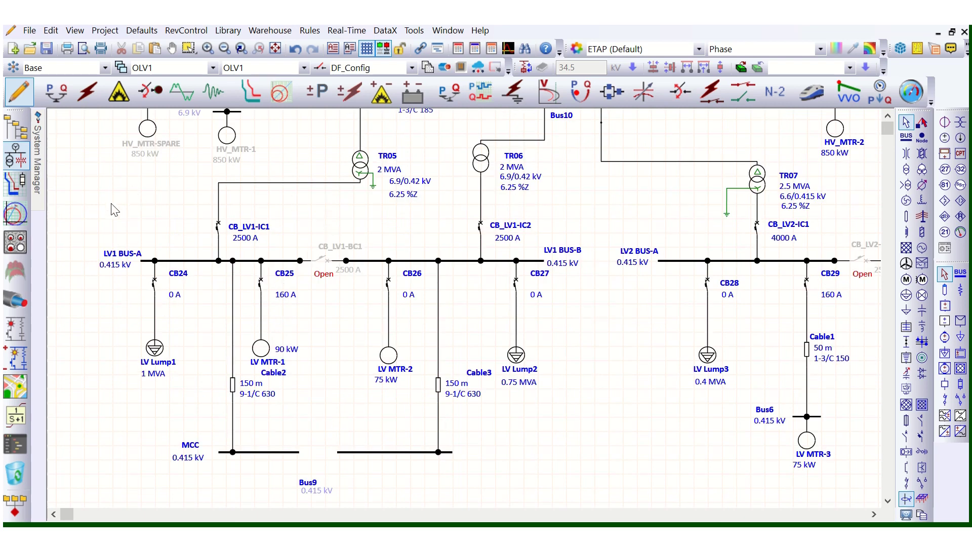
left_click_drag(328, 143, 547, 182)
left_click(320, 187)
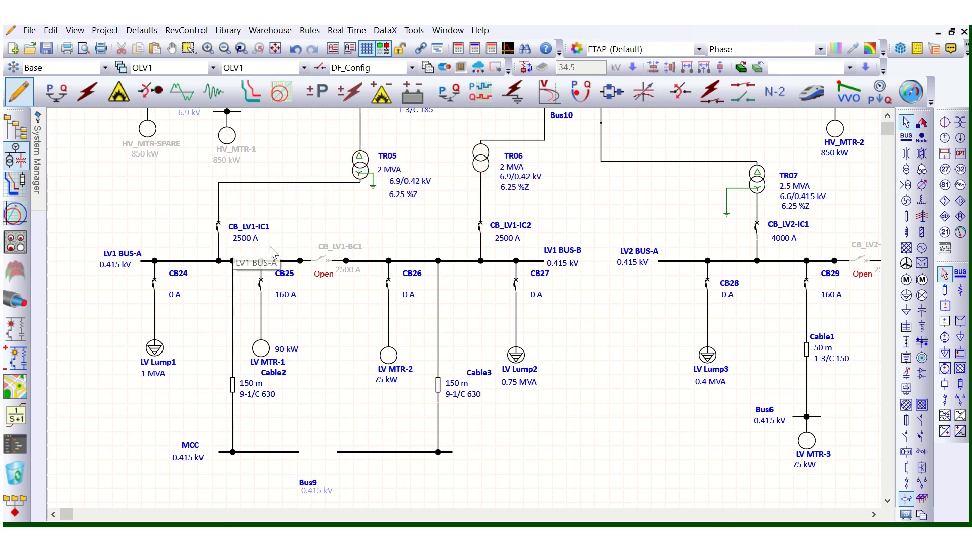
scroll(251, 222, "down", 3)
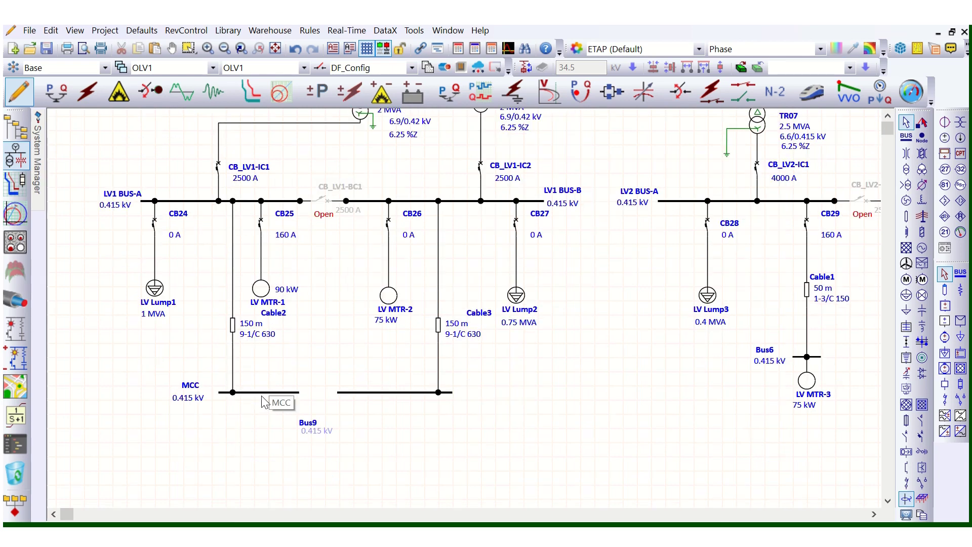
scroll(306, 402, "up", 3)
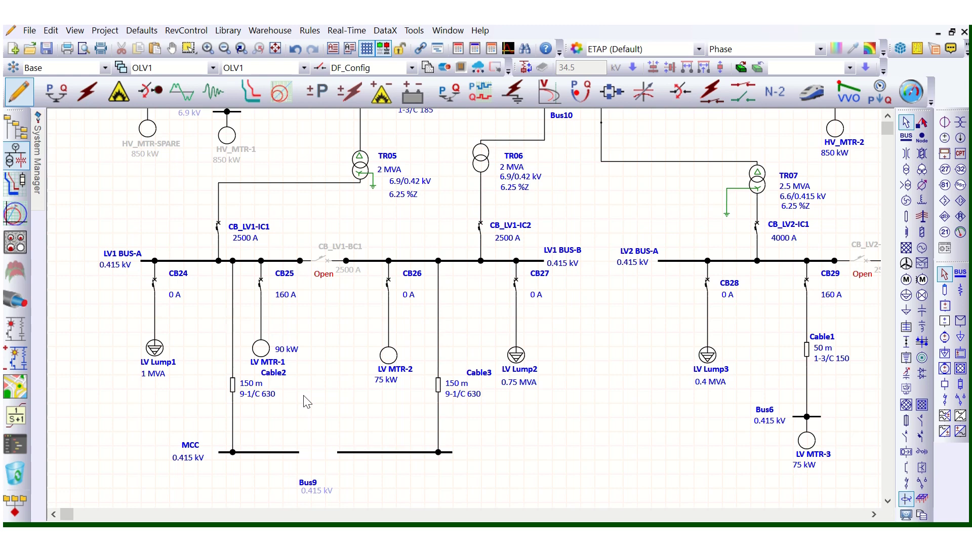
left_click(361, 168)
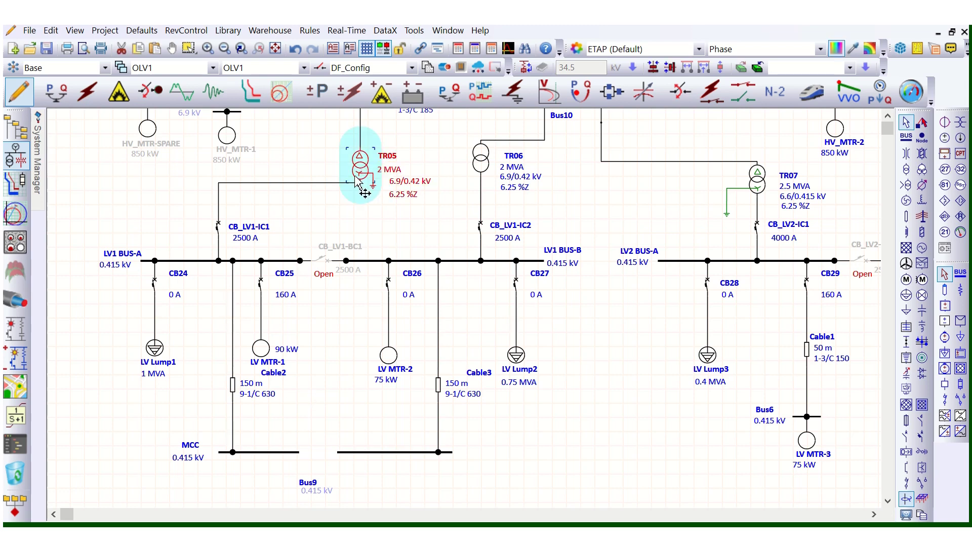
left_click(291, 414)
Step: Highlight the MCC bus and Bus9, followed by the upstream LV1 switchboard with its incomer, coupler and feeder breakers
scroll(221, 380, "down", 3)
left_click_drag(160, 374, 535, 439)
scroll(408, 375, "up", 3)
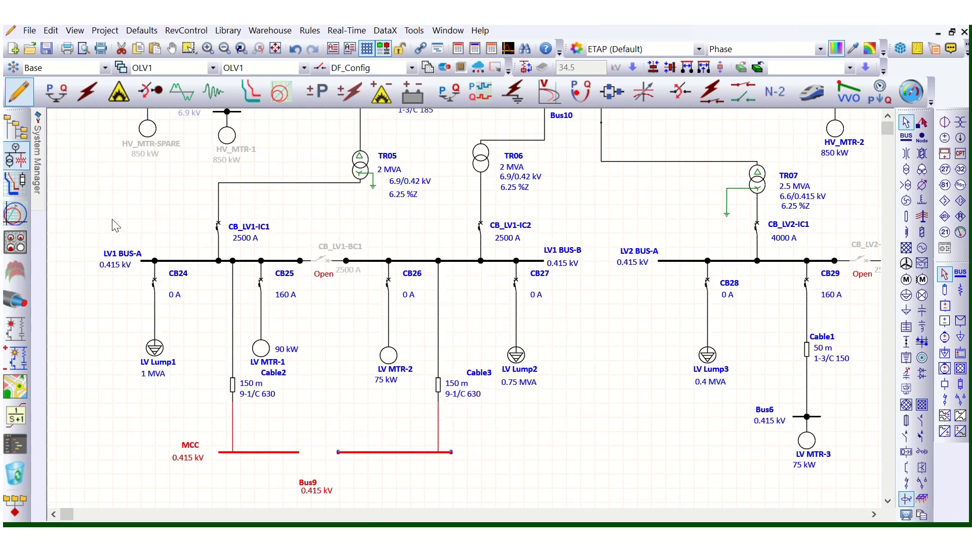
left_click_drag(93, 226, 609, 306)
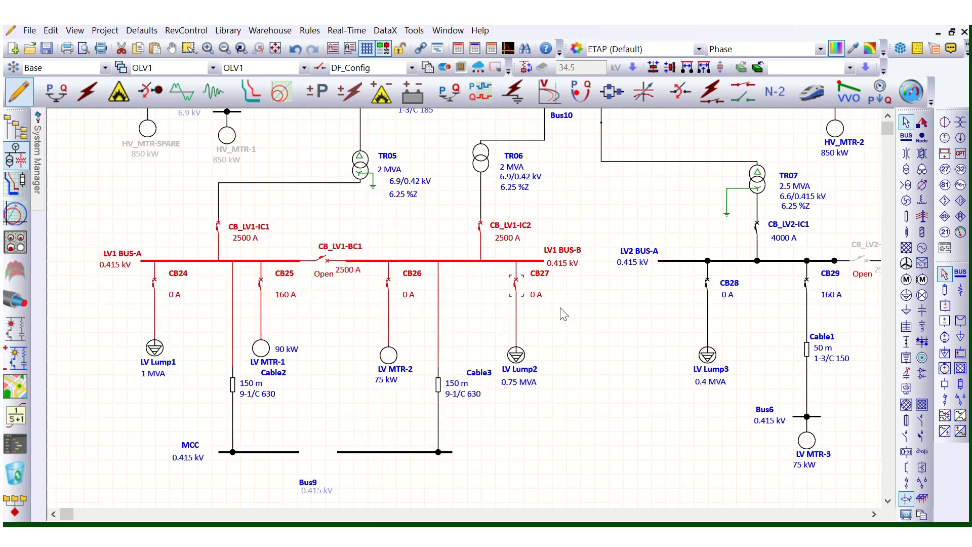
Step: Highlight transformers TR05 and TR06 together, followed by the connection from breaker CB9 to TR05, and clear the selection
left_click_drag(331, 149, 527, 184)
left_click(299, 354)
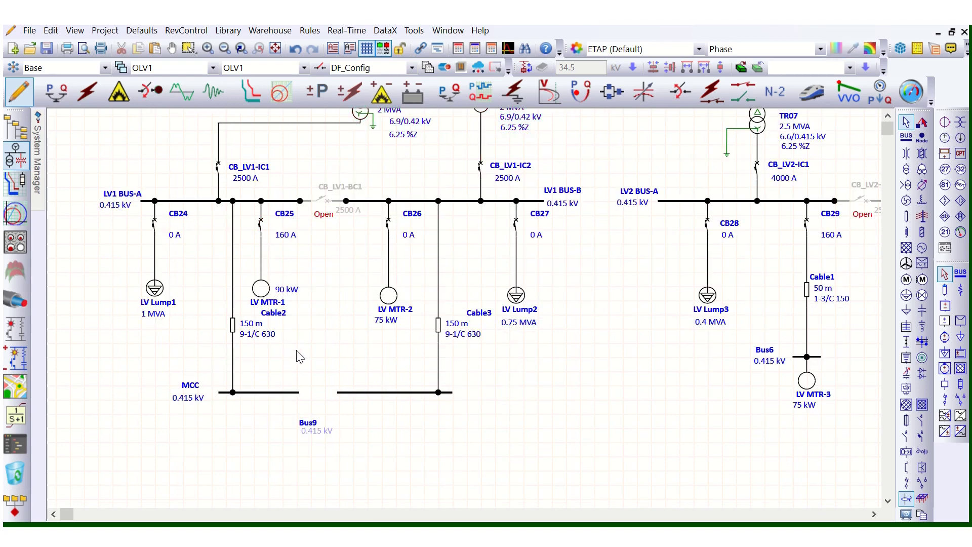
scroll(347, 357, "up", 4)
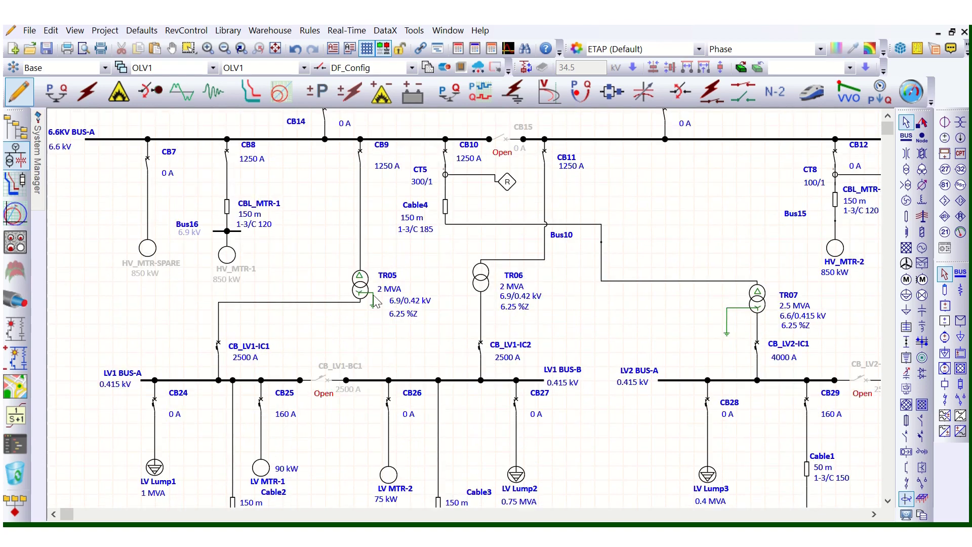
left_click(363, 220)
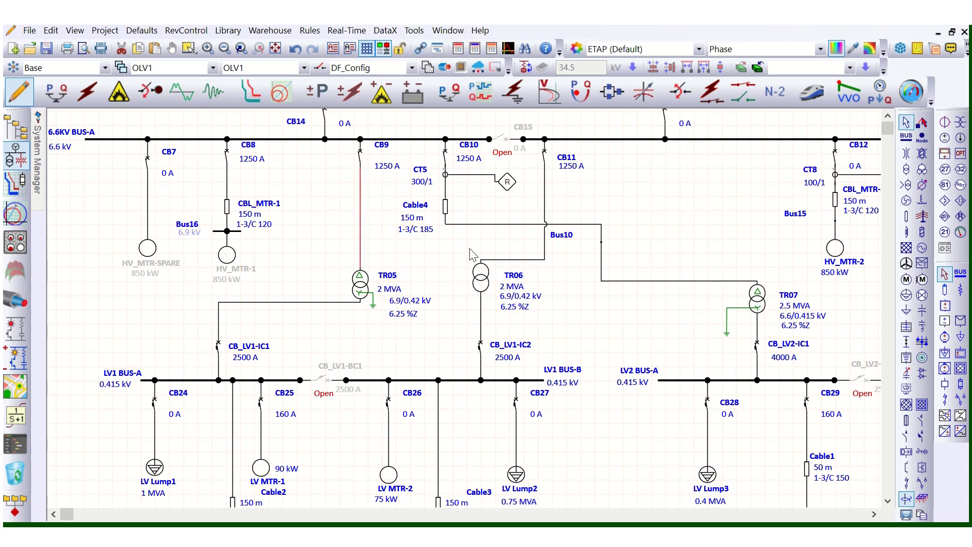
left_click(349, 188)
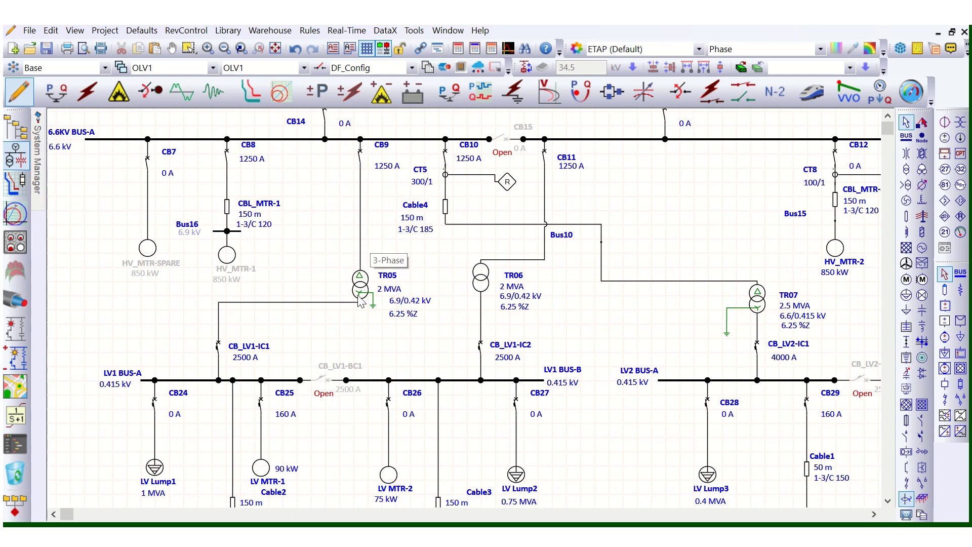
Step: Highlight the connection from TR05 to incomer CB_LV1-IC1, followed by the downstream MCC bus and Bus9
scroll(365, 307, "down", 5)
scroll(365, 310, "up", 2)
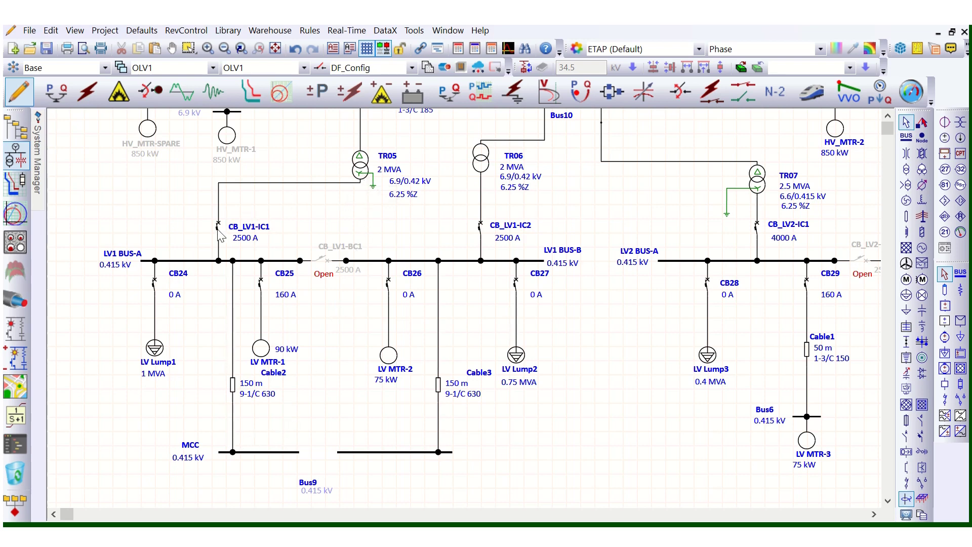
left_click(334, 183)
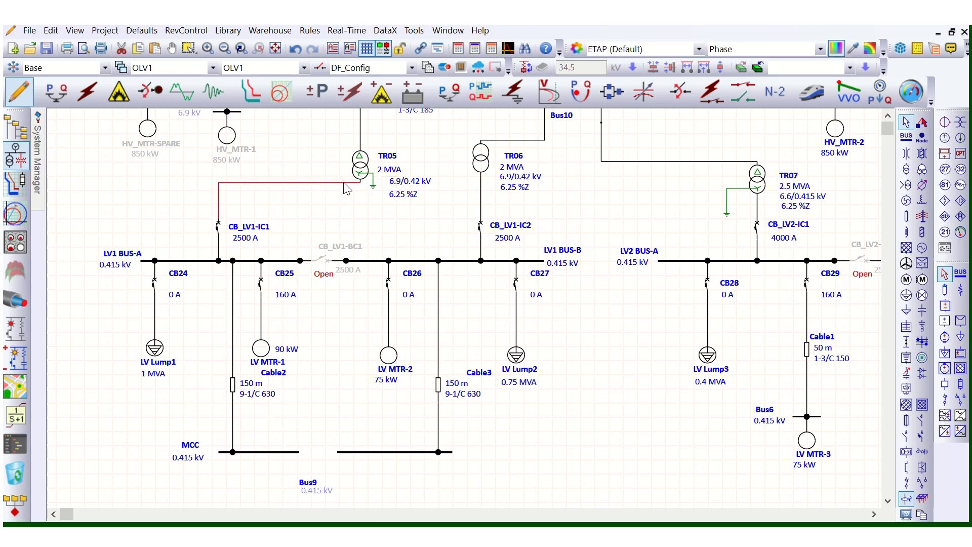
left_click(271, 428)
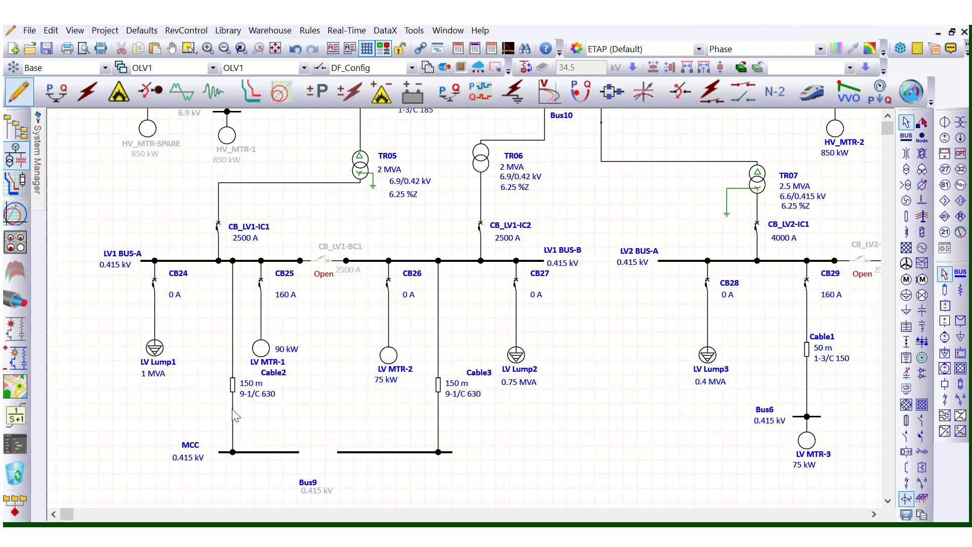
scroll(263, 391, "down", 3)
left_click_drag(163, 369, 516, 438)
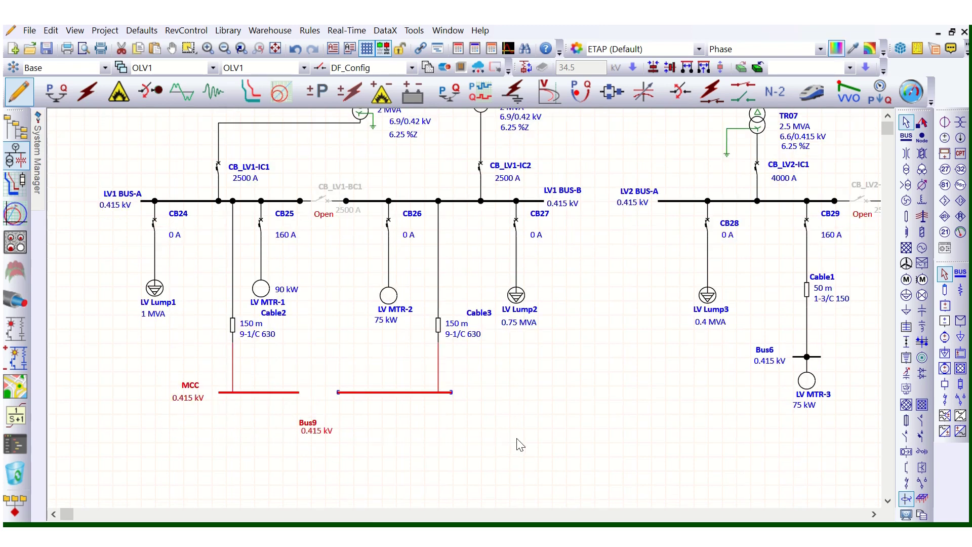
Step: Highlight transformers TR05 and TR06 together, followed by the MCC bus and Bus9, and clear the selection
scroll(521, 446, "up", 3)
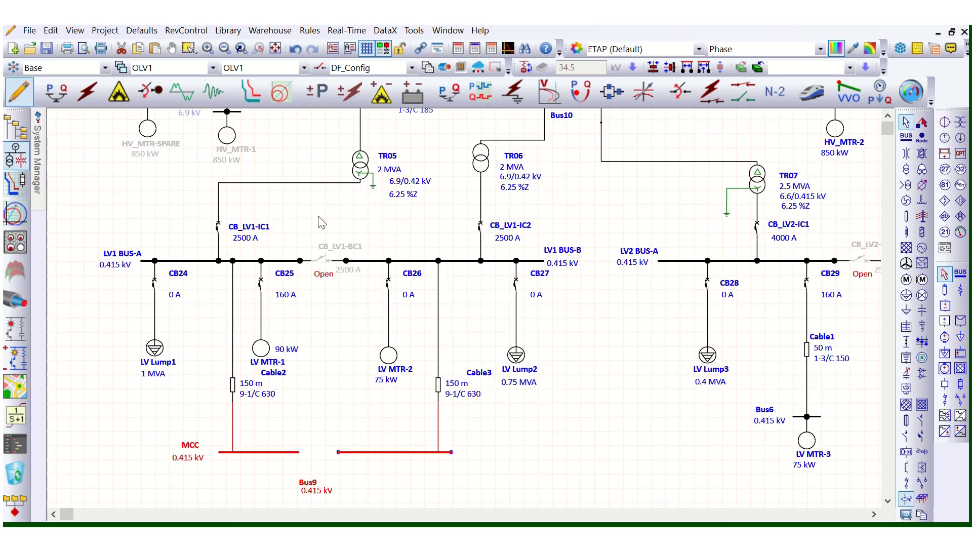
left_click_drag(346, 146, 561, 196)
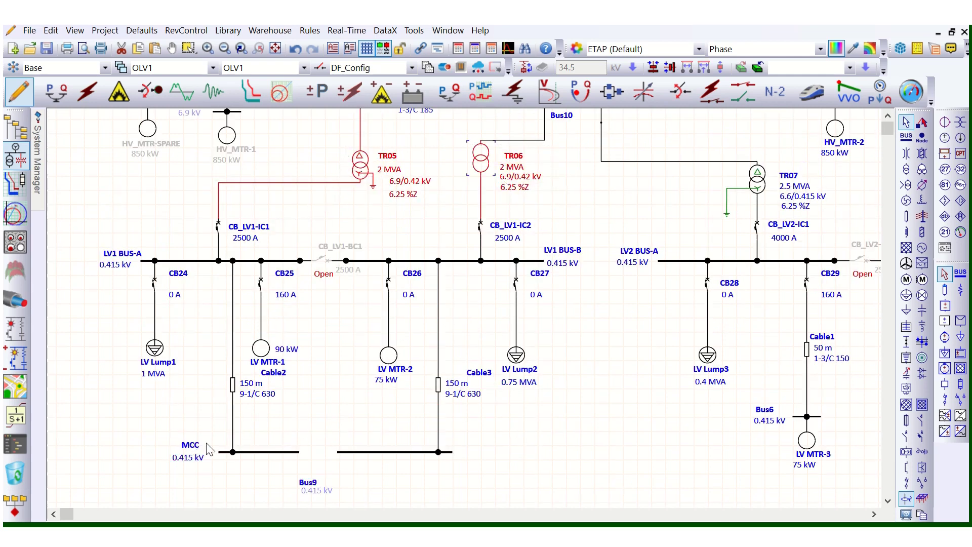
left_click(296, 425)
left_click_drag(193, 424, 490, 477)
left_click(323, 212)
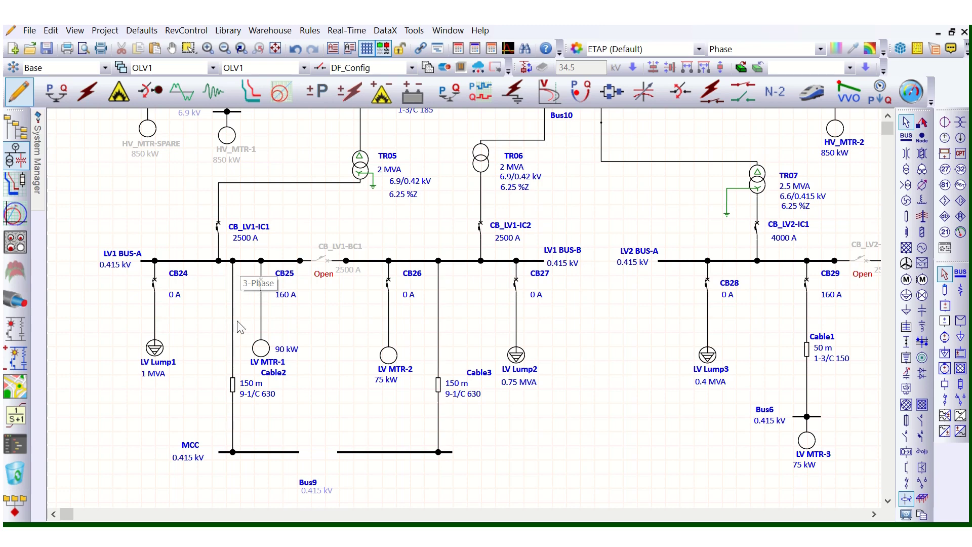
Step: Highlight the LV1 switchboard with its incomers, coupler and feeder breakers, followed by the downstream MCC bus and Bus9
left_click_drag(85, 234, 595, 304)
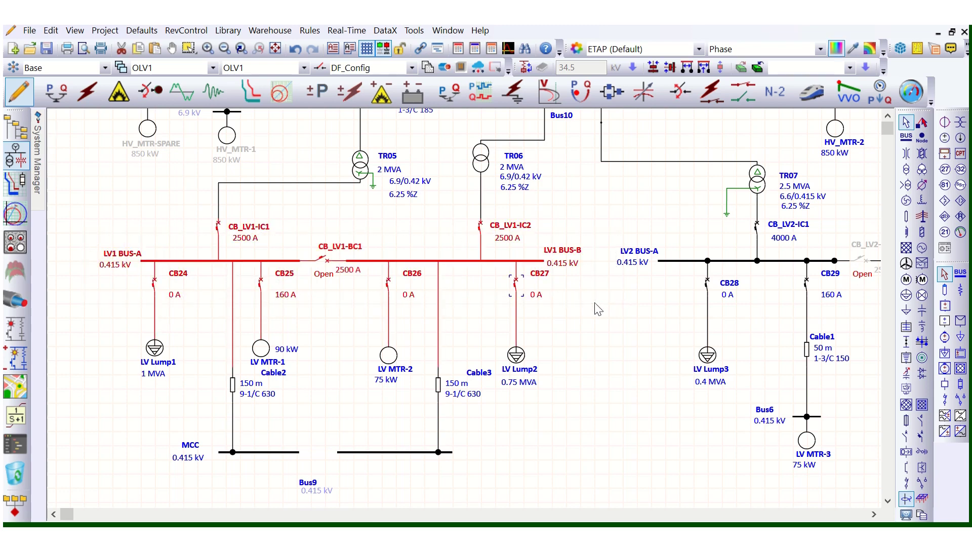
left_click(355, 326)
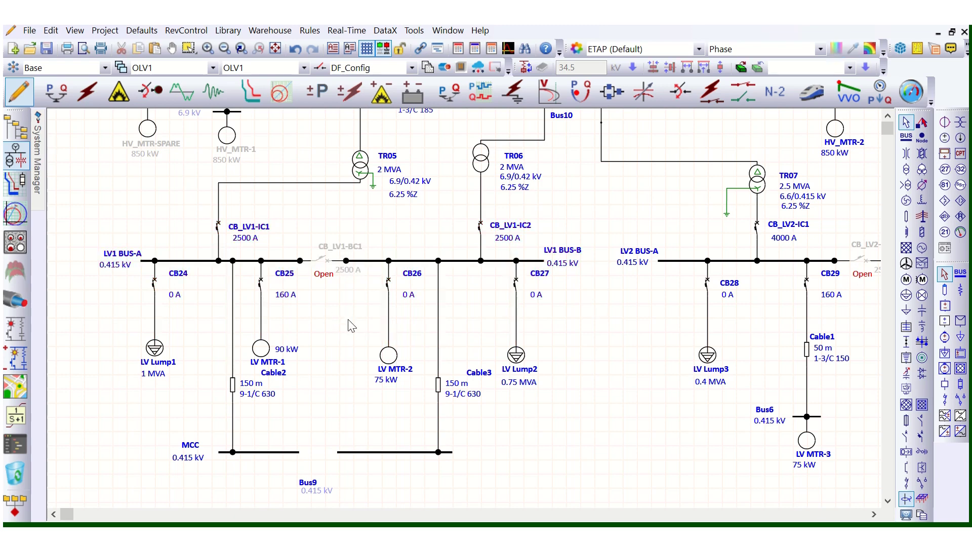
scroll(351, 326, "down", 3)
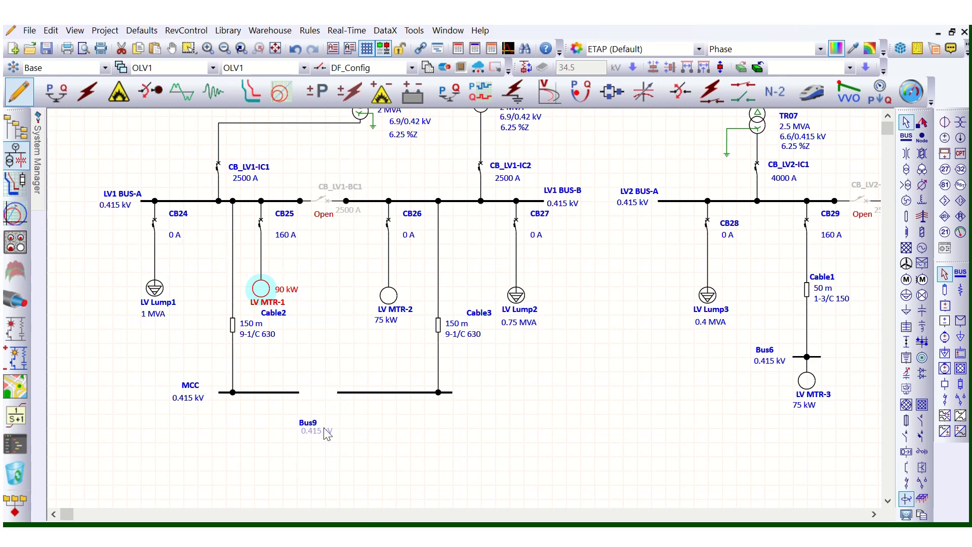
left_click_drag(161, 372, 509, 445)
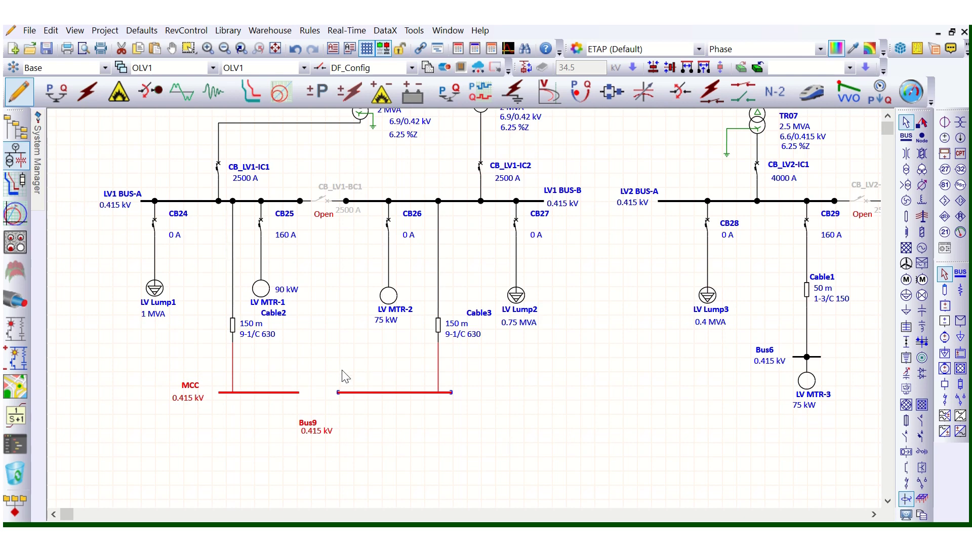
left_click(250, 417)
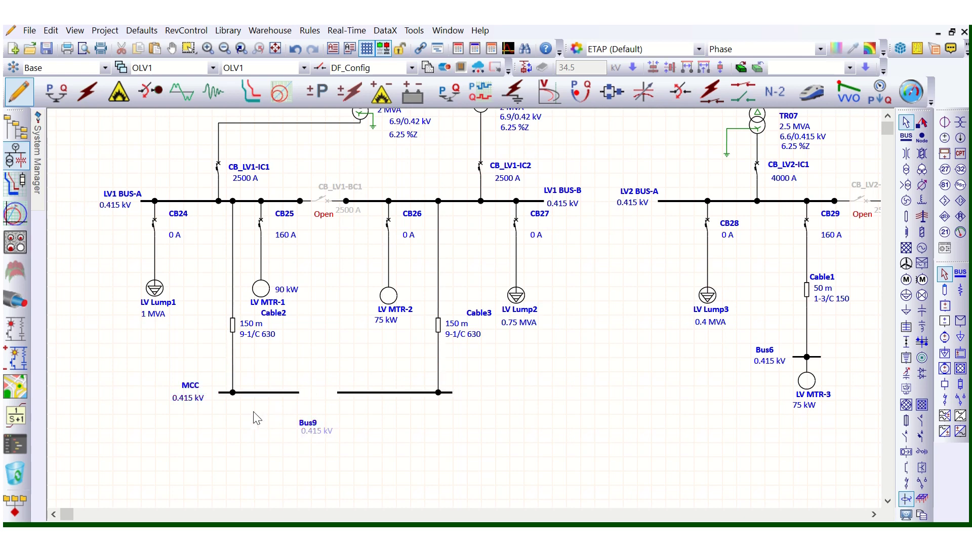
Step: Place an induction motor below the MCC bus and connect its terminal to that bus
scroll(273, 411, "down", 1)
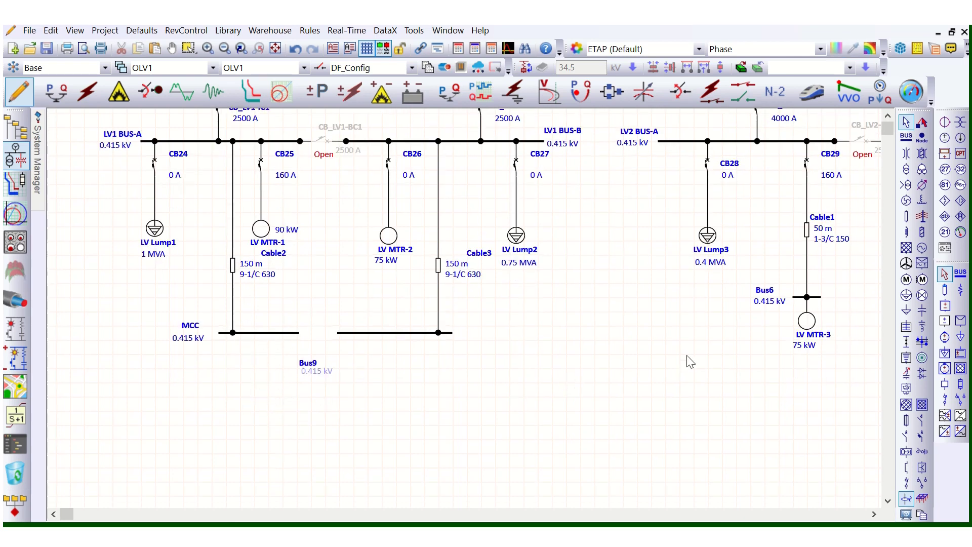
left_click(907, 279)
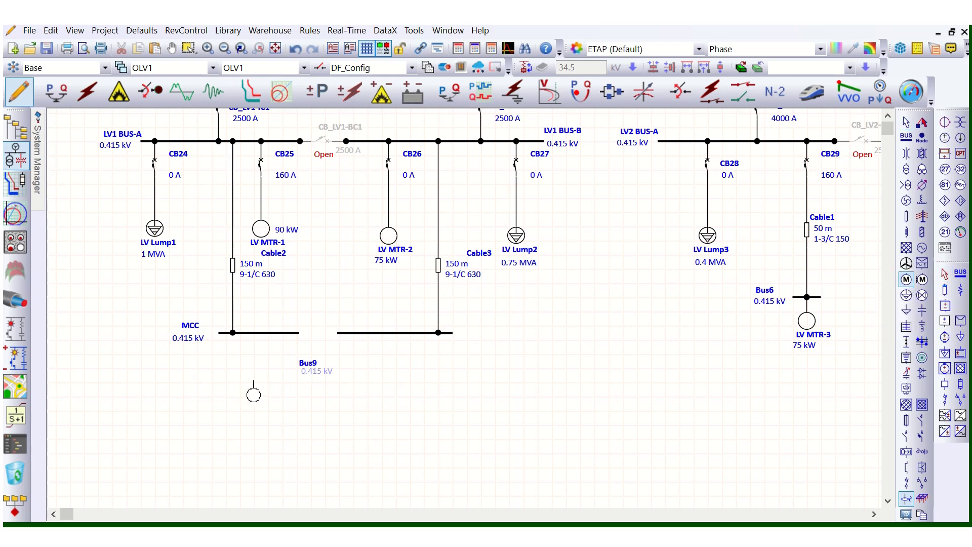
left_click(253, 390)
left_click_drag(254, 382, 254, 333)
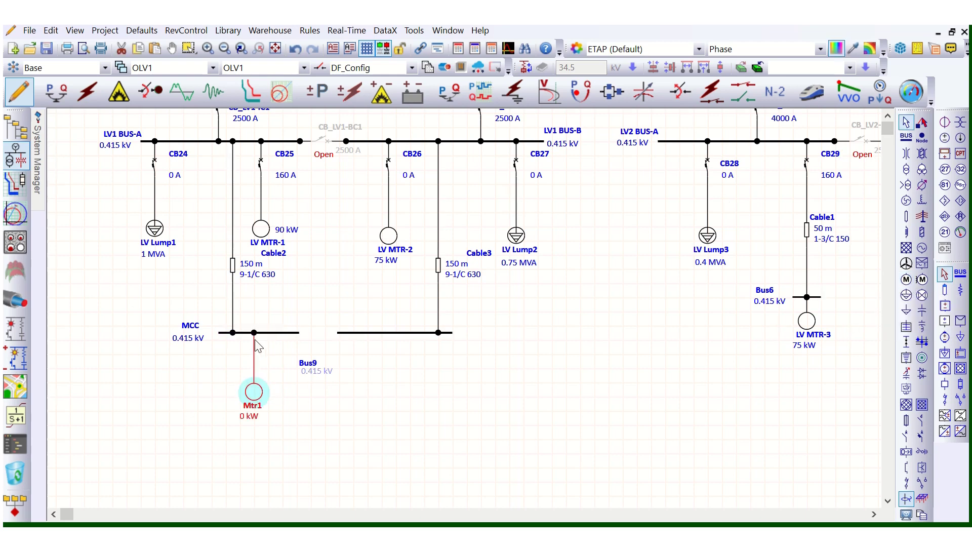
Step: Set the new motor's nameplate rating to 0.55 kW and apply the MFR typical nameplate data
double_click(256, 402)
left_click(353, 70)
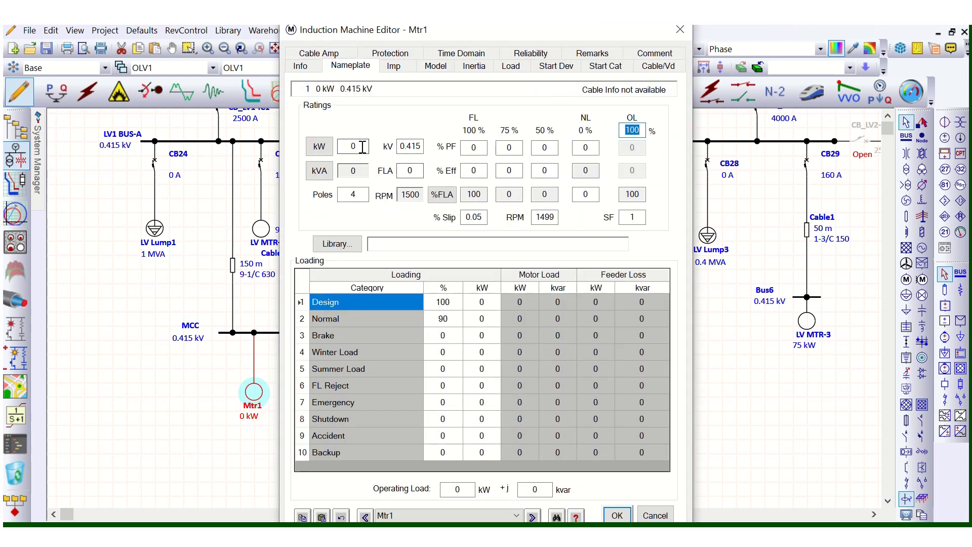
type("0.55")
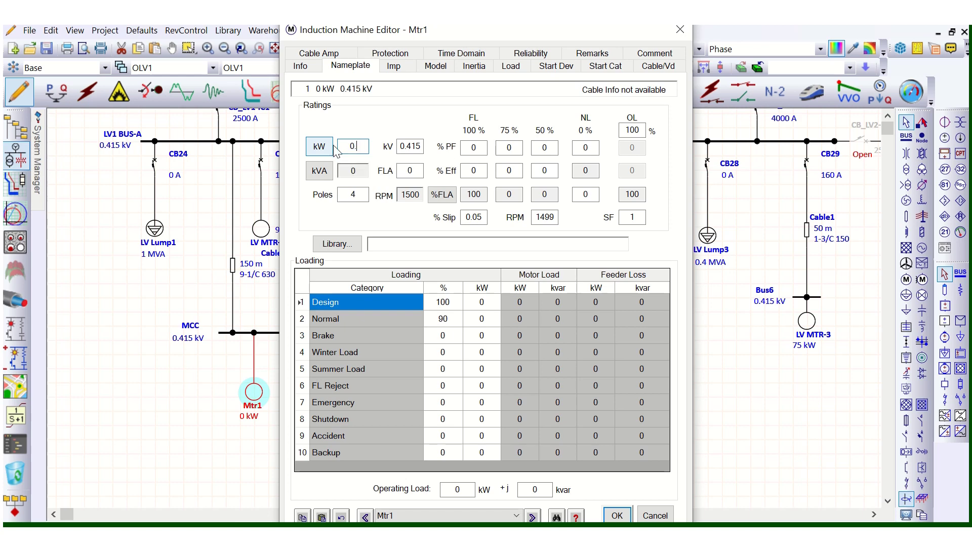
key("Tab")
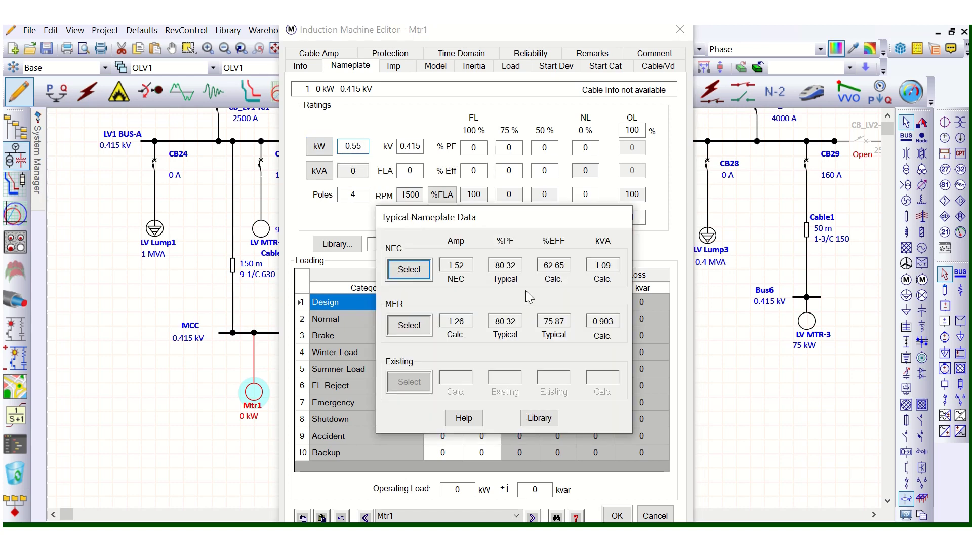
left_click(409, 326)
left_click(613, 516)
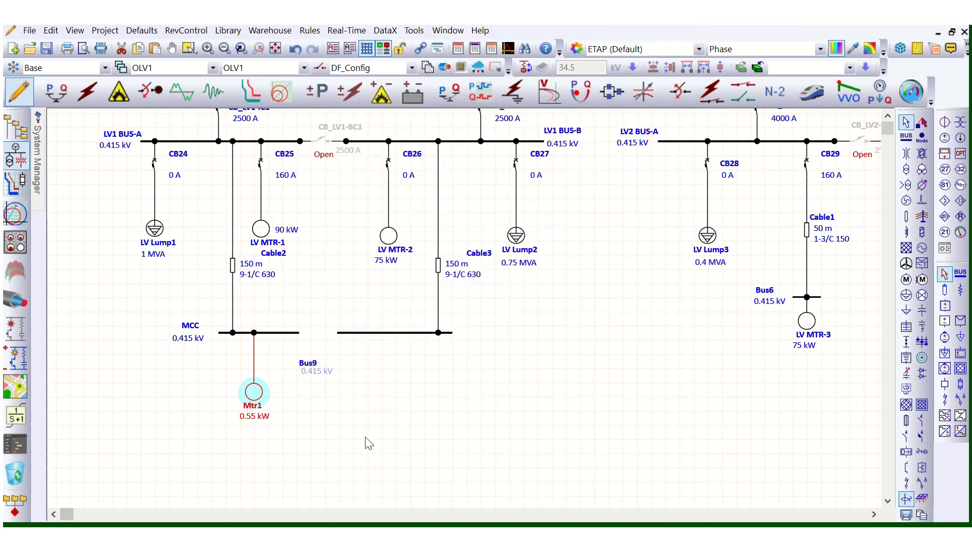
Step: Highlight Mtr1, followed by the LV1 switchboard and the MCC section with its motor, and clear the selection
left_click(254, 395)
scroll(372, 405, "up", 1)
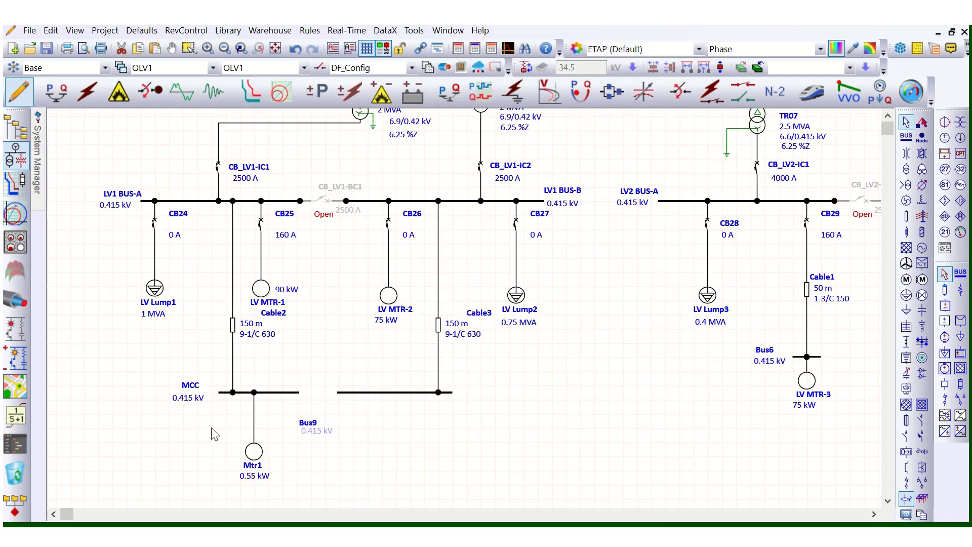
left_click_drag(212, 428, 292, 497)
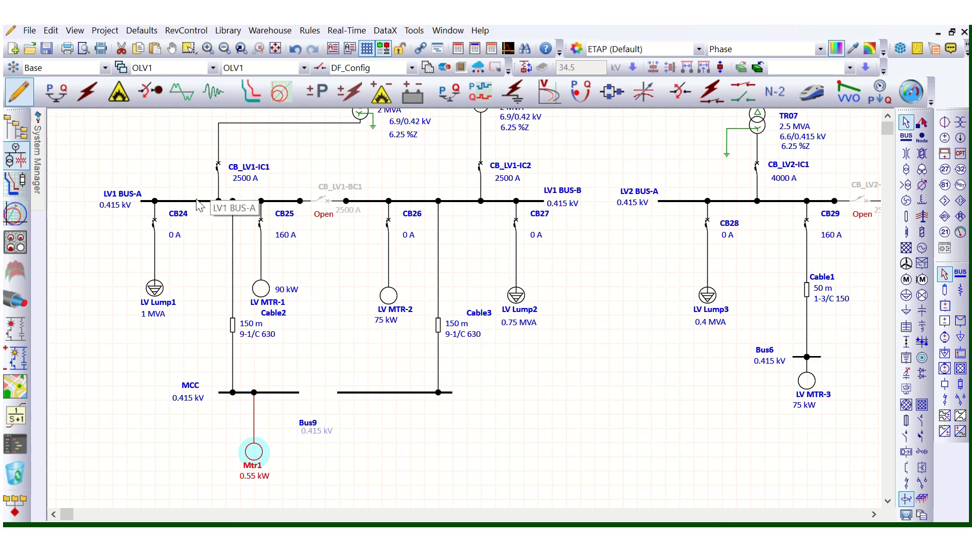
left_click_drag(95, 181, 587, 246)
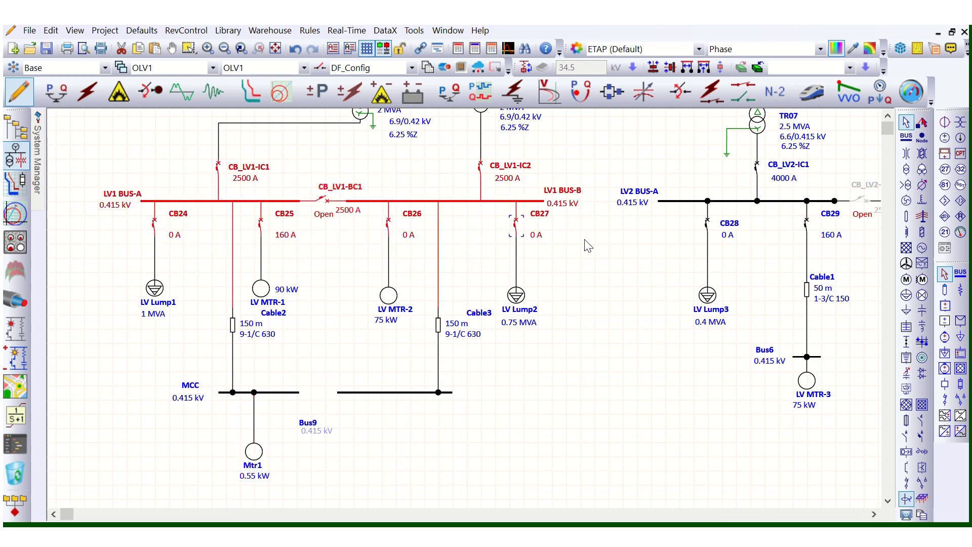
left_click_drag(155, 370, 508, 490)
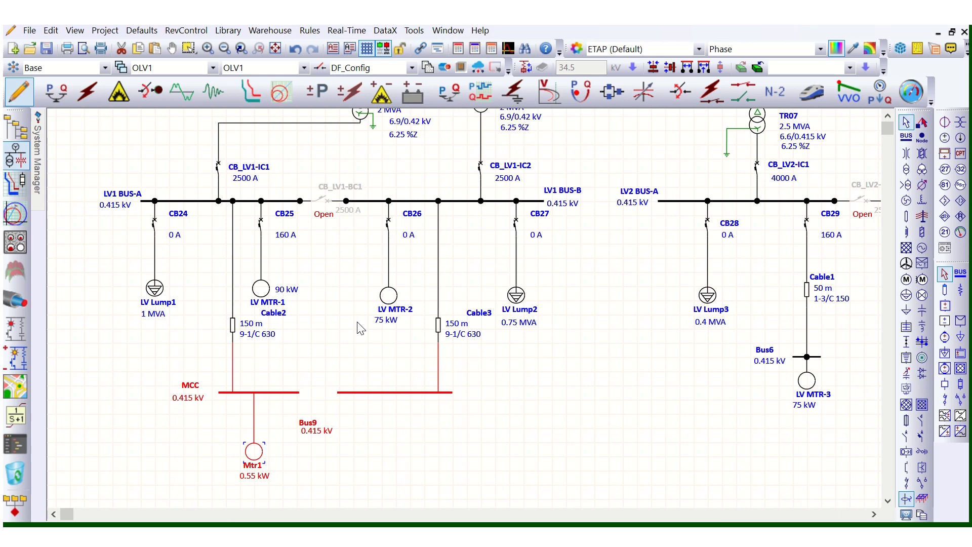
left_click(356, 367)
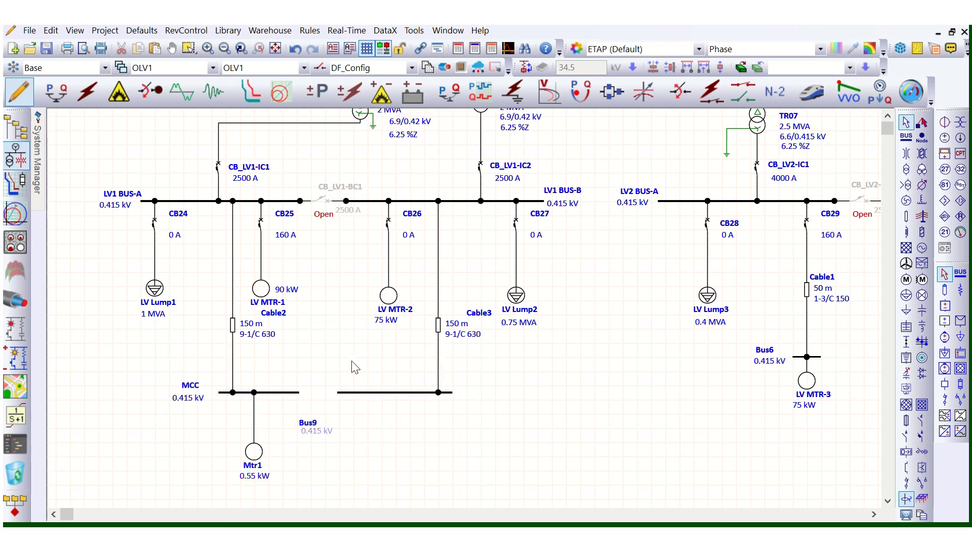
Step: Delete Mtr1's connection to the MCC bus, reconnect the motor to LV1 BUS-A, and move it to the left of the Cable2 feeder
left_click(255, 418)
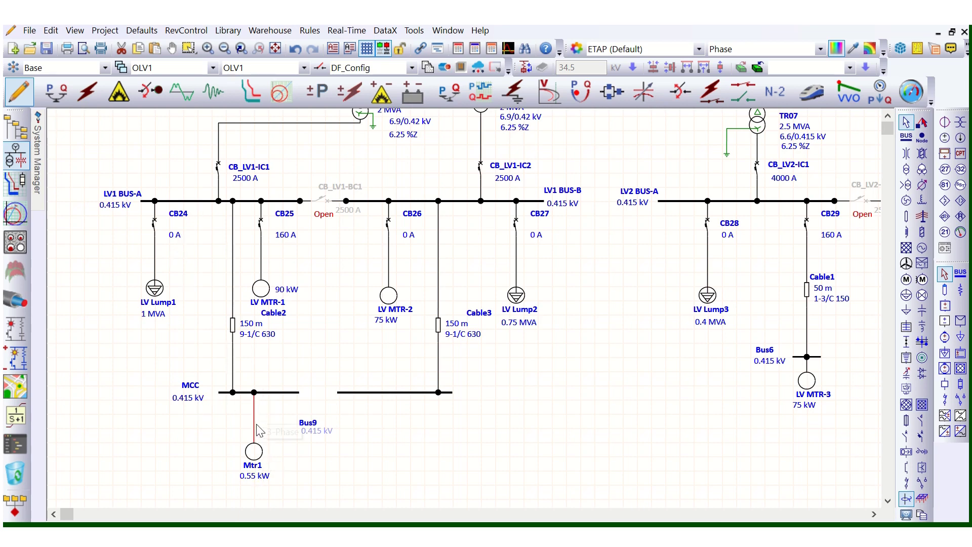
key("Delete")
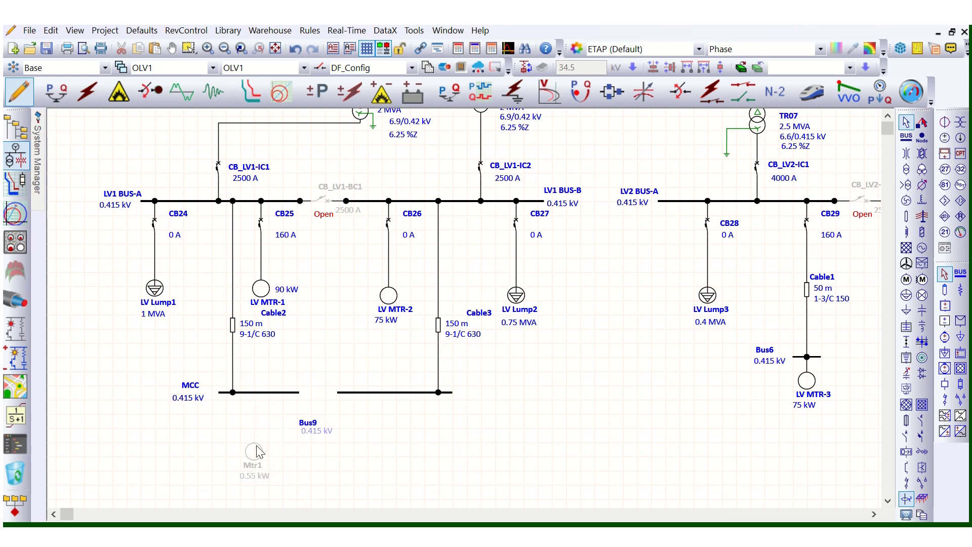
left_click_drag(254, 442, 190, 210)
left_click_drag(255, 453, 183, 458)
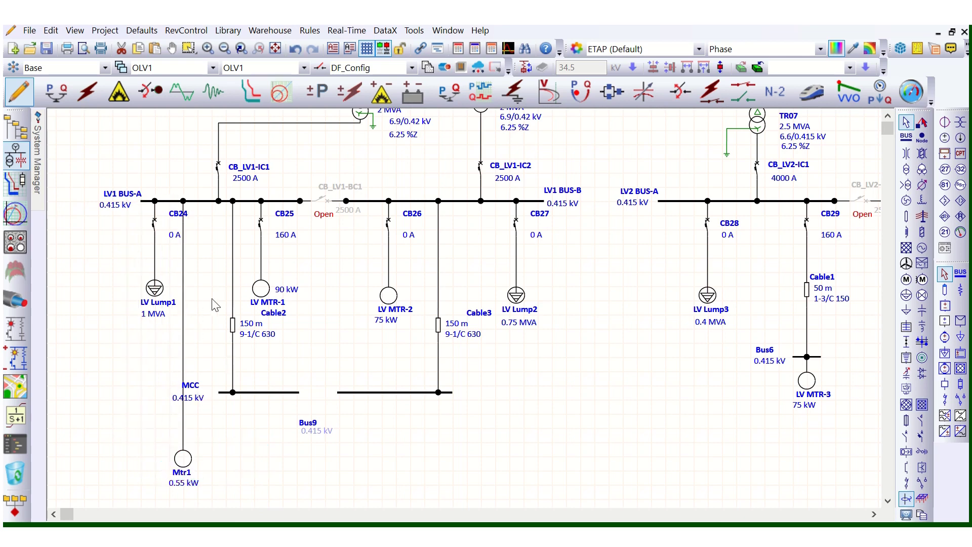
left_click(184, 316)
Step: Examine the full-load current in Mtr1's nameplate data, close the editor and clear the selection
double_click(182, 461)
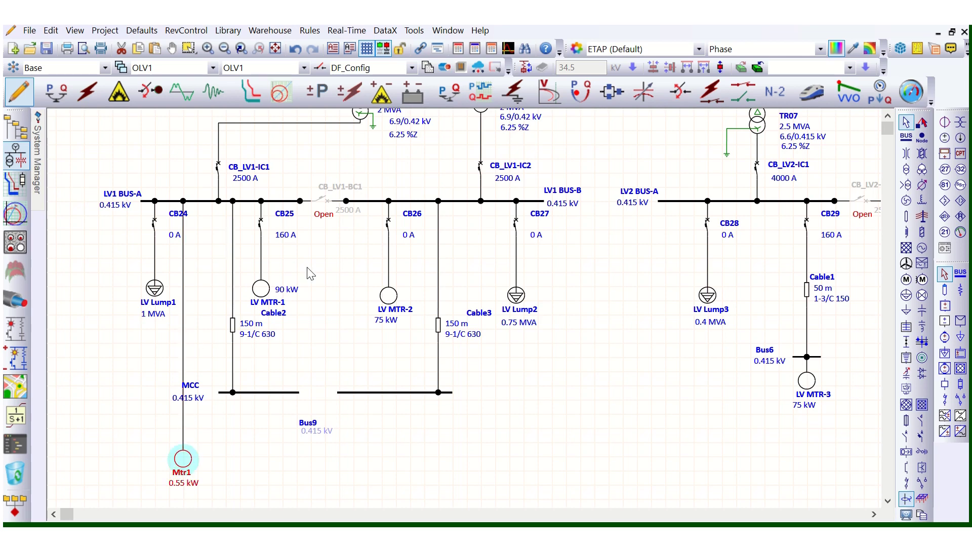
left_click(350, 66)
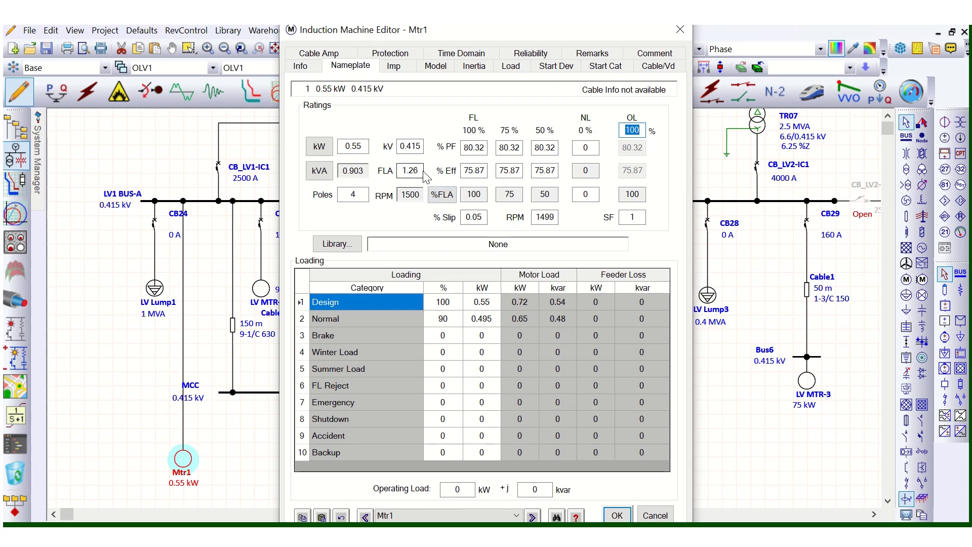
left_click(420, 169)
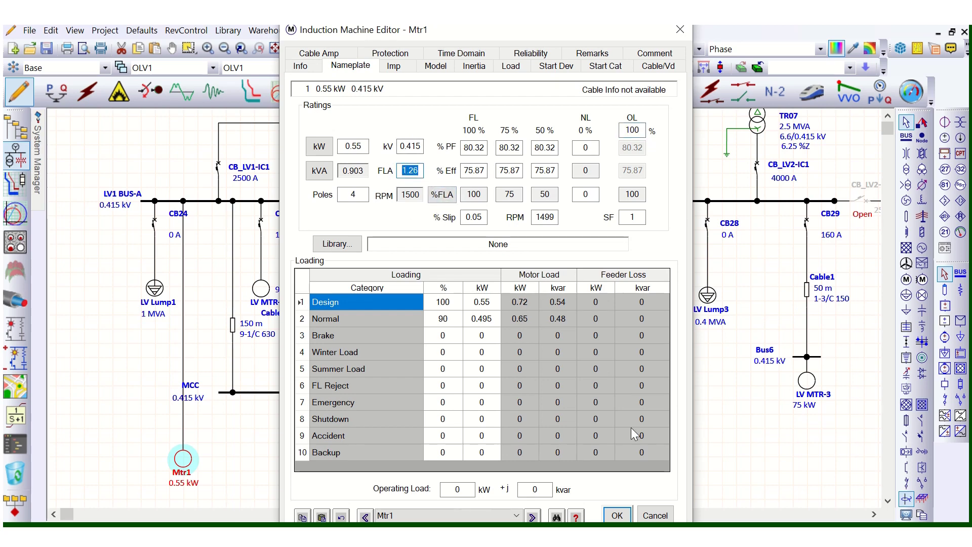
left_click(418, 172)
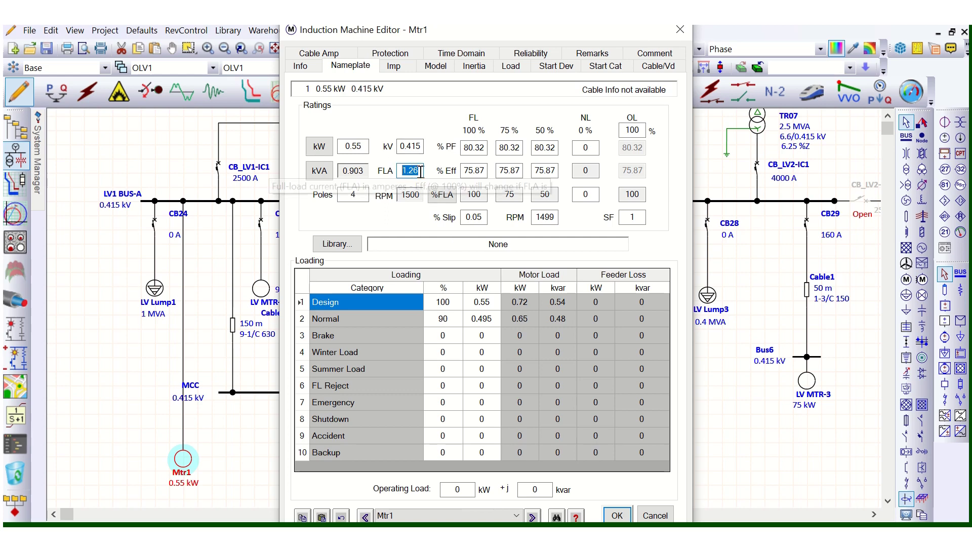
left_click_drag(418, 171, 397, 172)
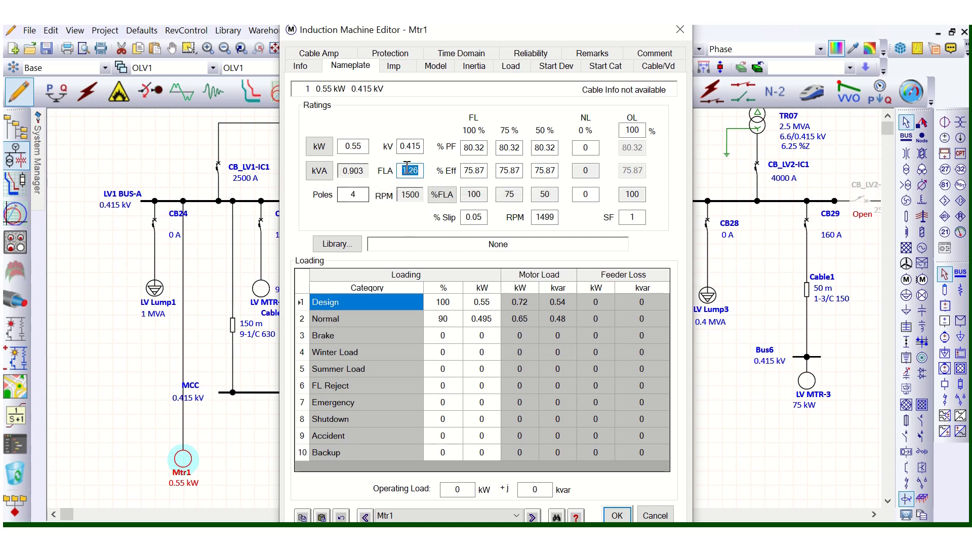
left_click(617, 515)
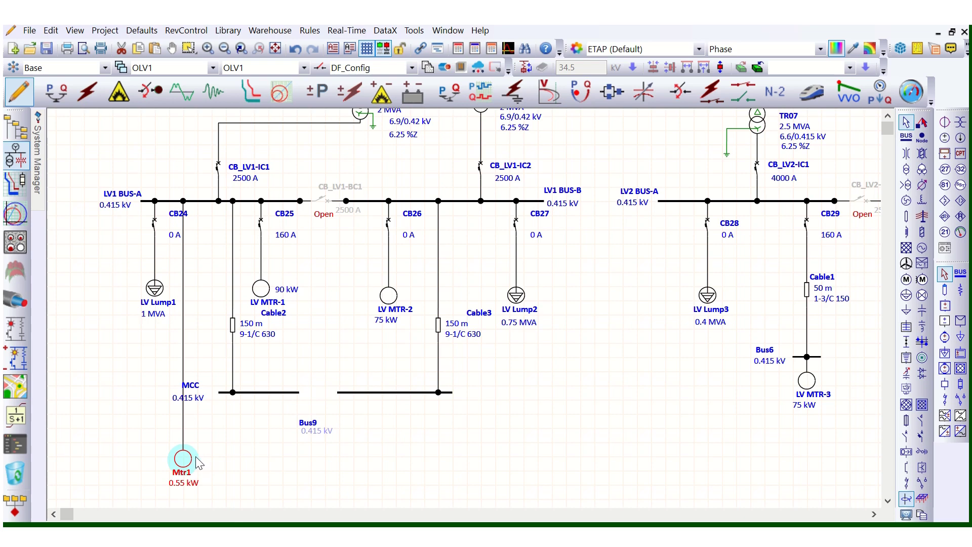
left_click(226, 444)
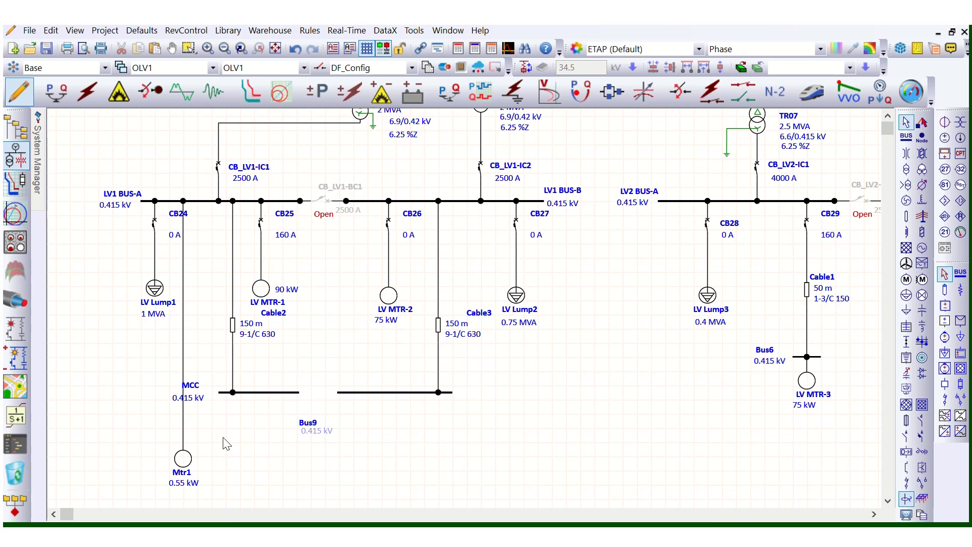
Step: Highlight Mtr1 and its connection line, check the full-load current in the motor's nameplate data, and close the editor
left_click(184, 461)
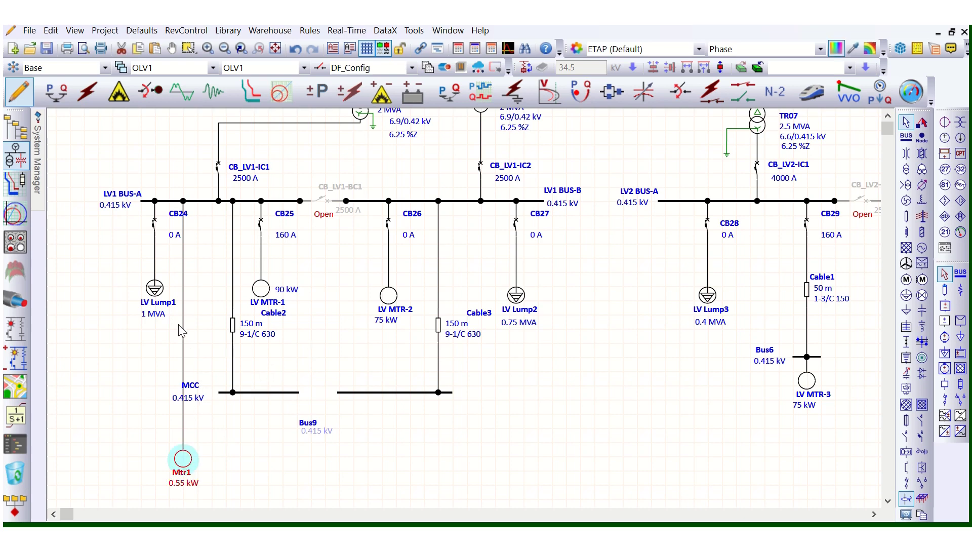
left_click(183, 293)
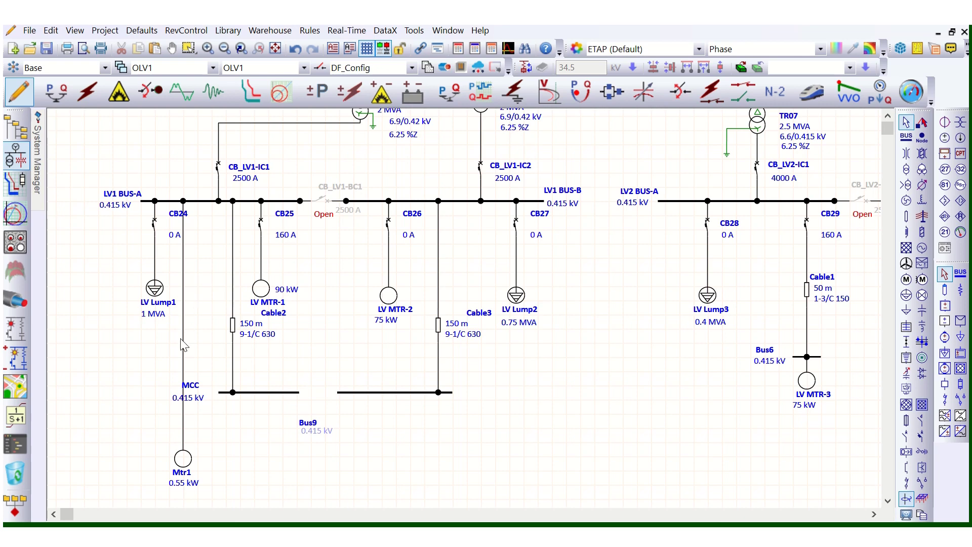
left_click(182, 466)
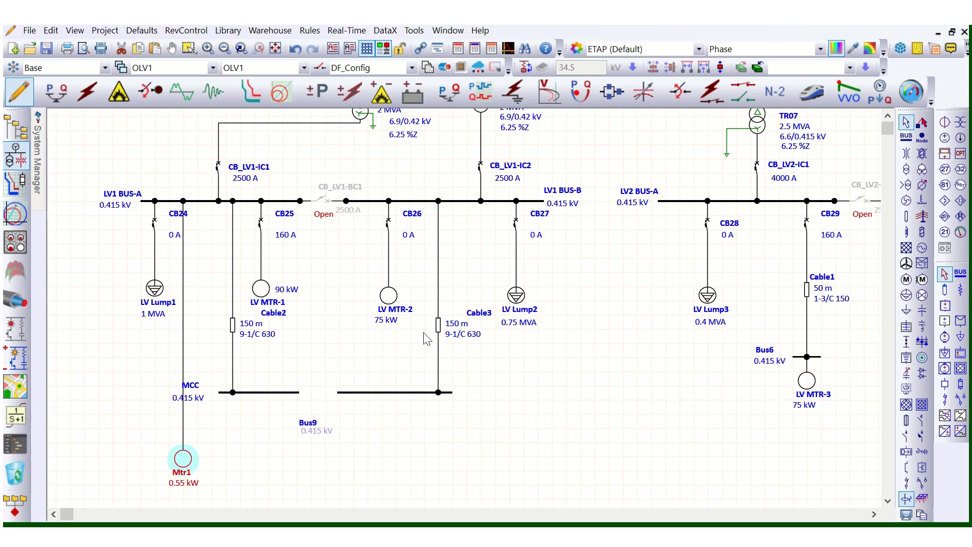
left_click(351, 66)
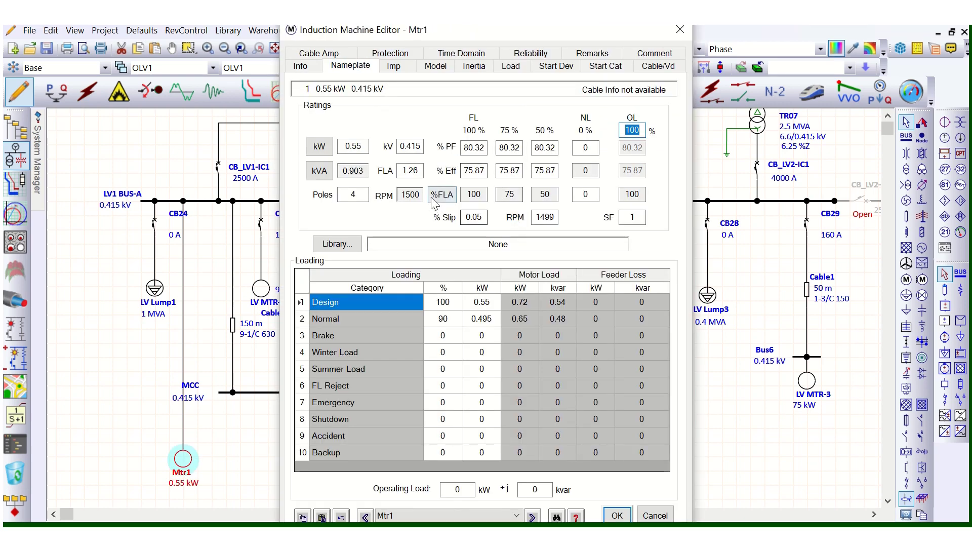
left_click_drag(419, 171, 398, 171)
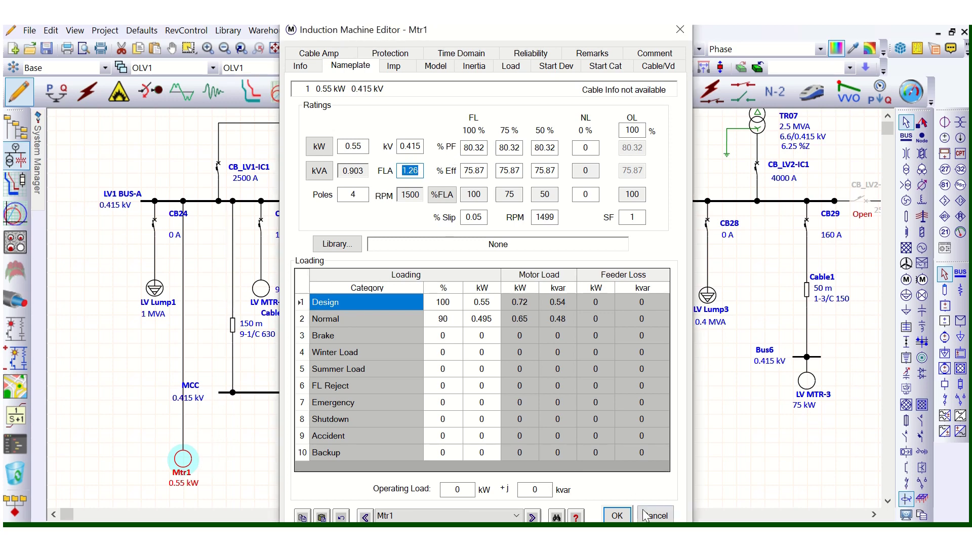
left_click(618, 515)
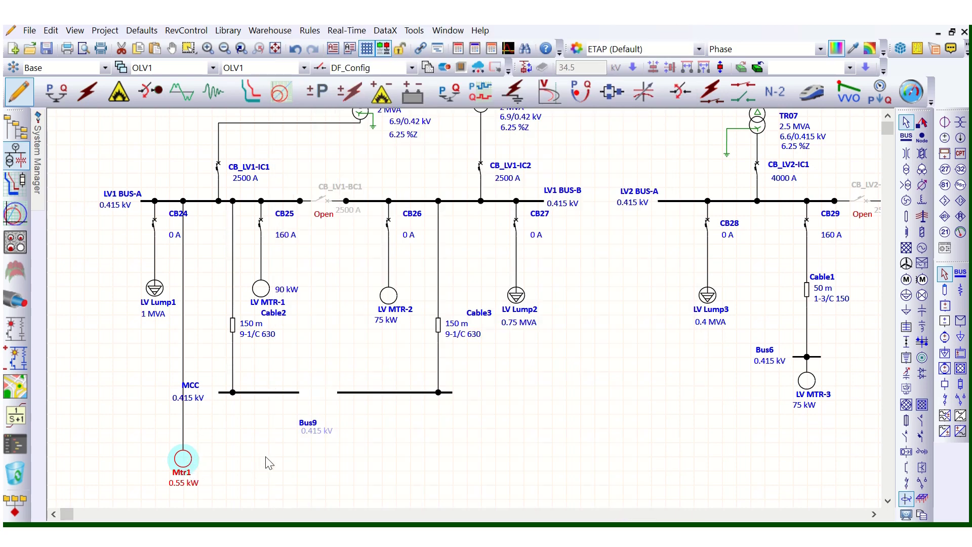
Step: Highlight LV1 BUS-A and the whole LV1 switchboard with its breakers, and clear the selection
left_click(169, 200)
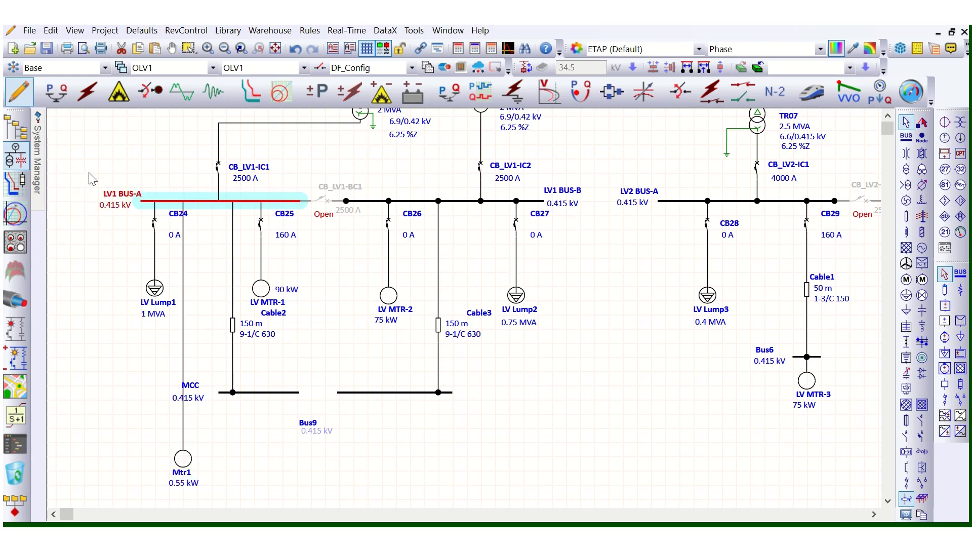
left_click_drag(89, 173, 575, 228)
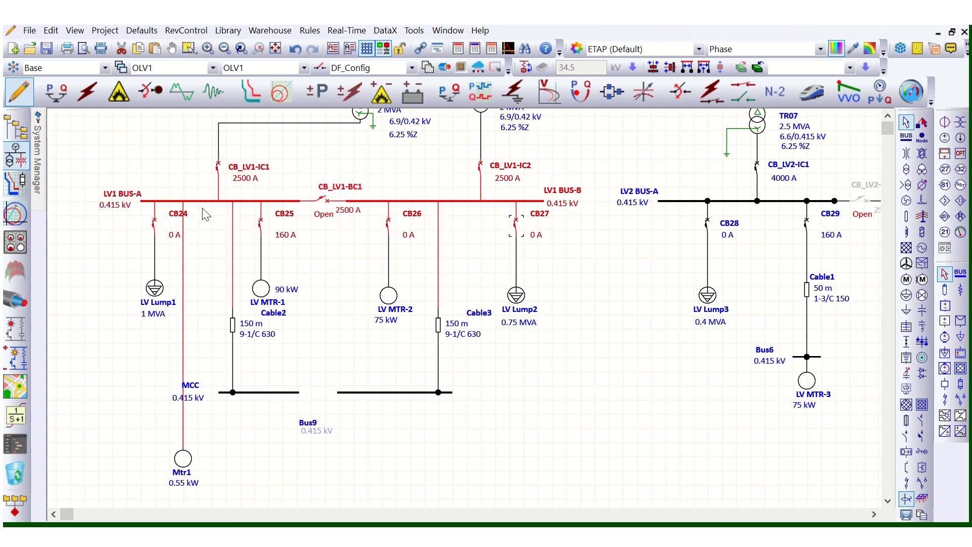
left_click_drag(91, 184, 582, 229)
left_click(205, 259)
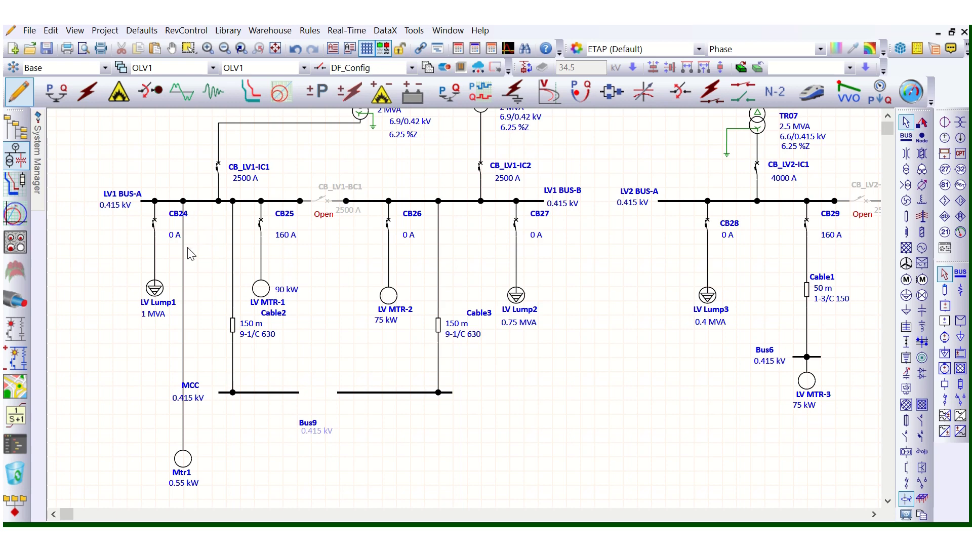
Step: Trace the direct feeder from LV1 BUS-A down to the 0.55 kW motor by highlighting the connection and Mtr1
left_click(184, 280)
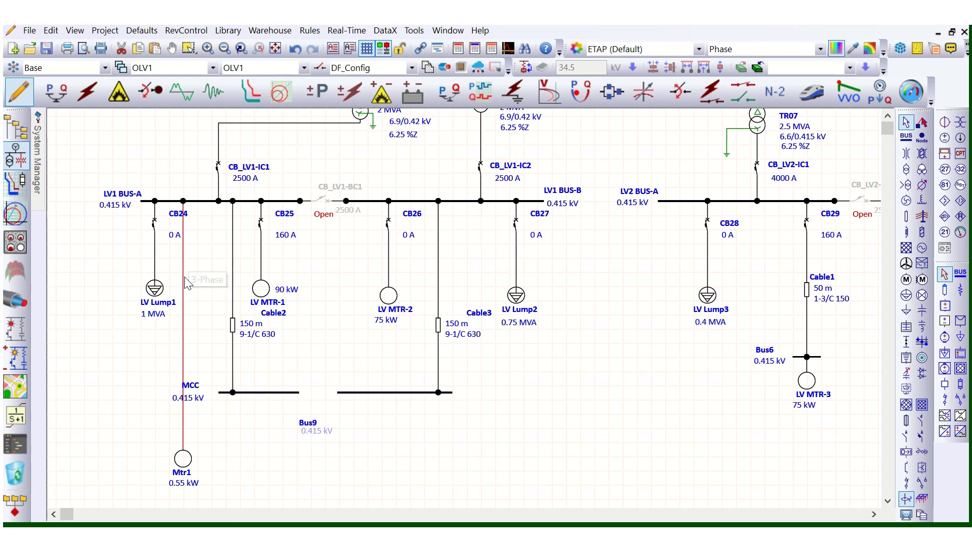
left_click(201, 307)
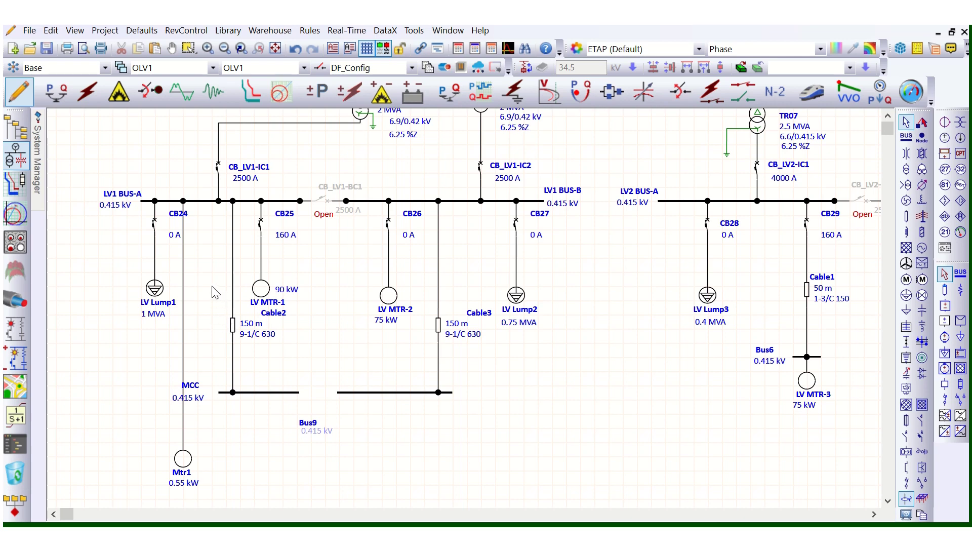
left_click(184, 257)
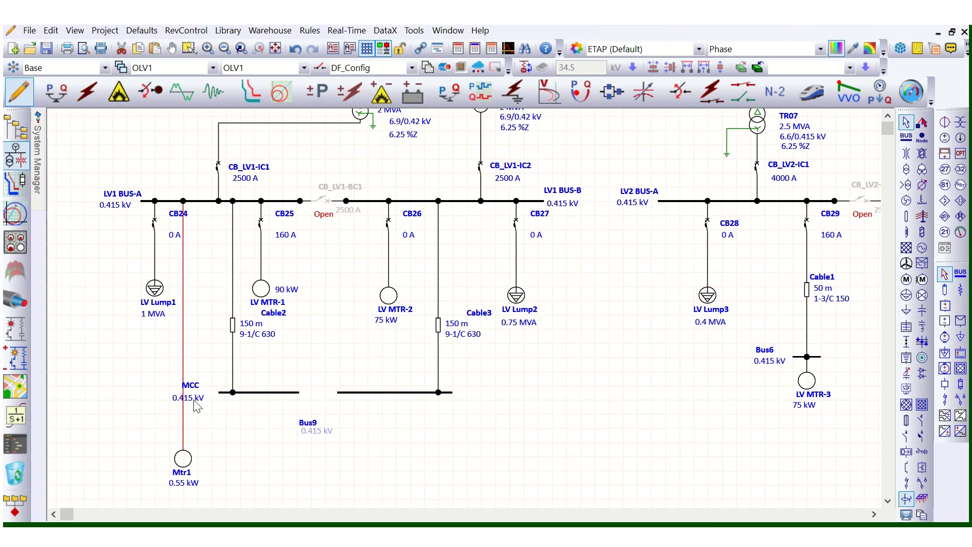
left_click(182, 459)
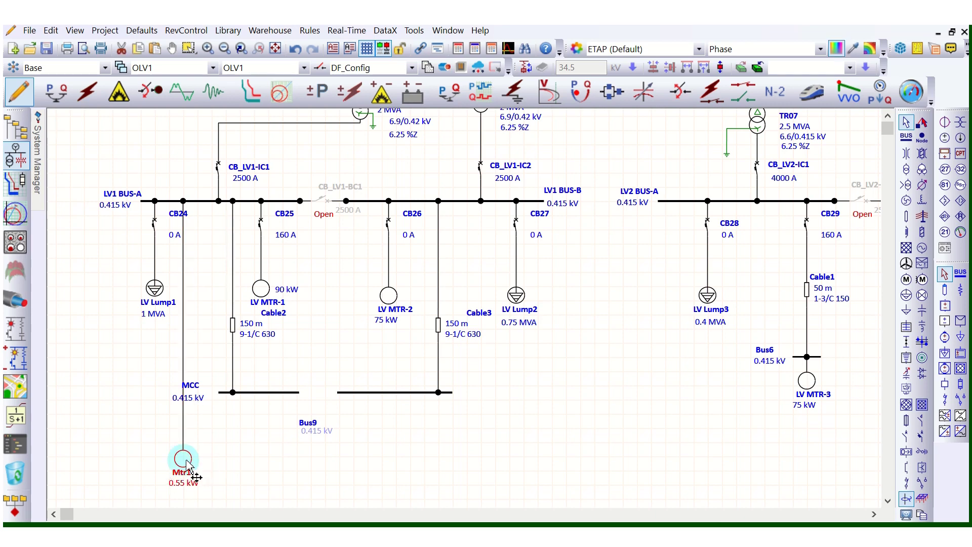
left_click(183, 354)
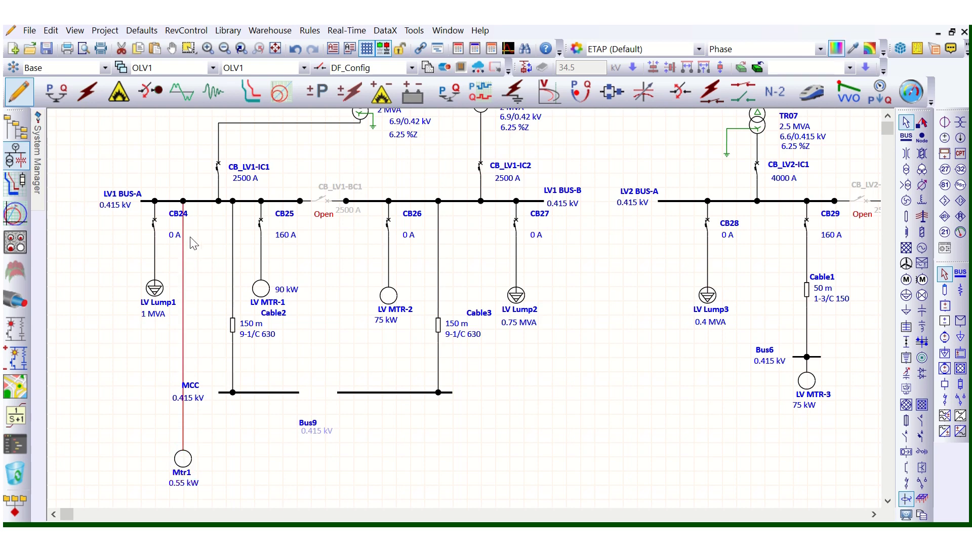
left_click(165, 452)
left_click(189, 462)
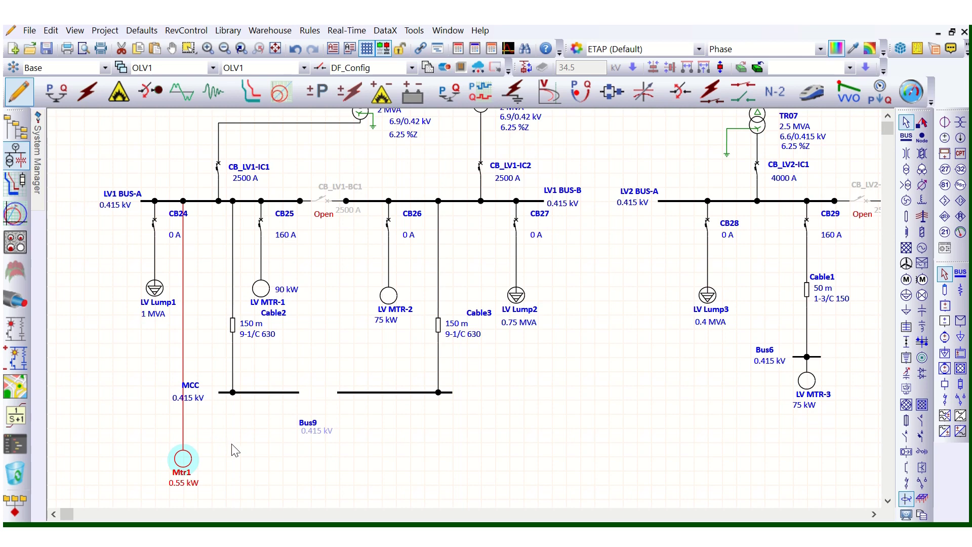
left_click(183, 493)
left_click(183, 360)
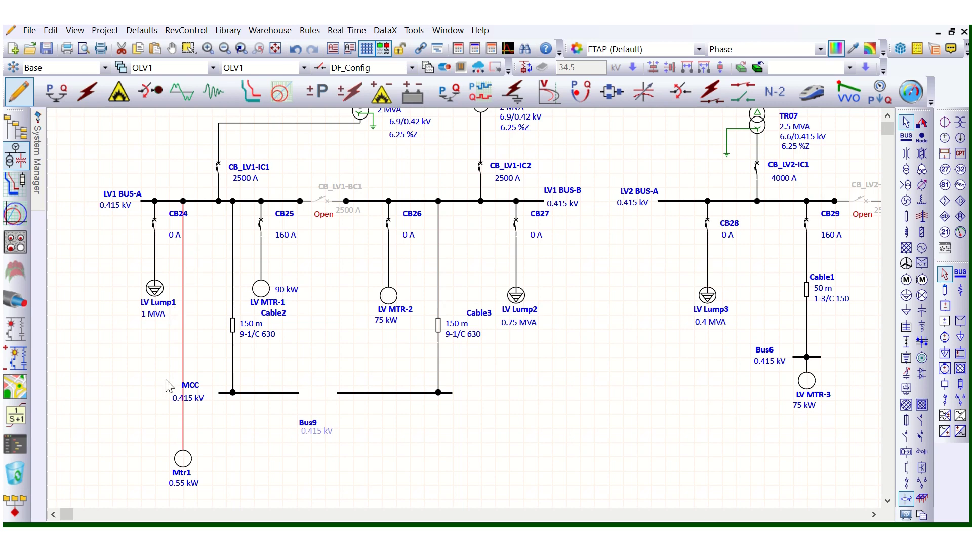
left_click(183, 459)
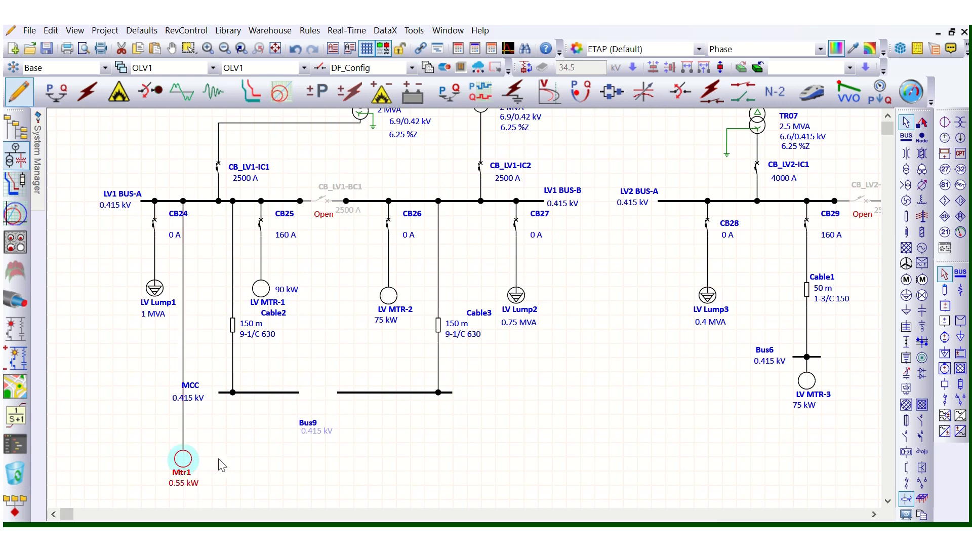
Step: Compare Mtr1 with the LV1 switchboard and its larger motors LV MTR-1 and LV MTR-2 by highlighting each group
left_click_drag(138, 448, 233, 493)
left_click_drag(88, 160, 583, 247)
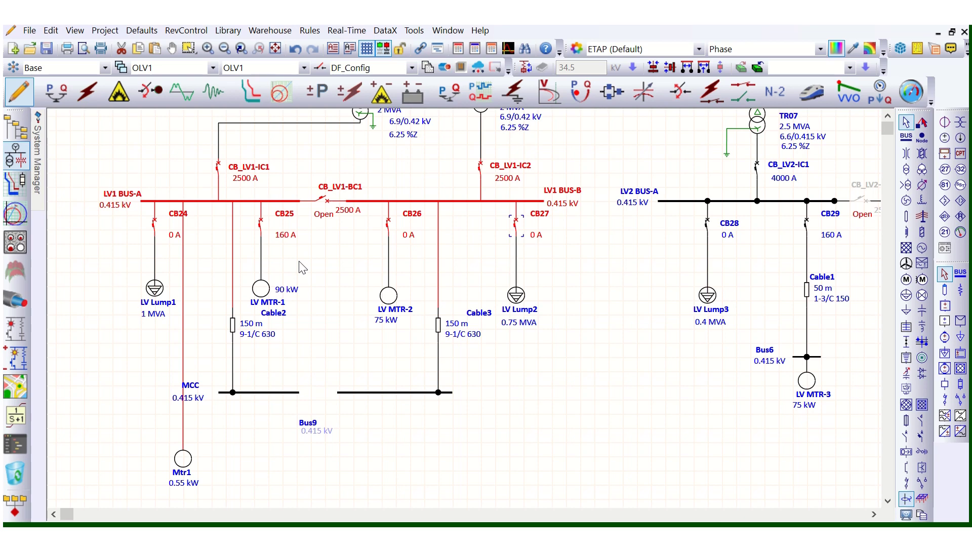
left_click(254, 274)
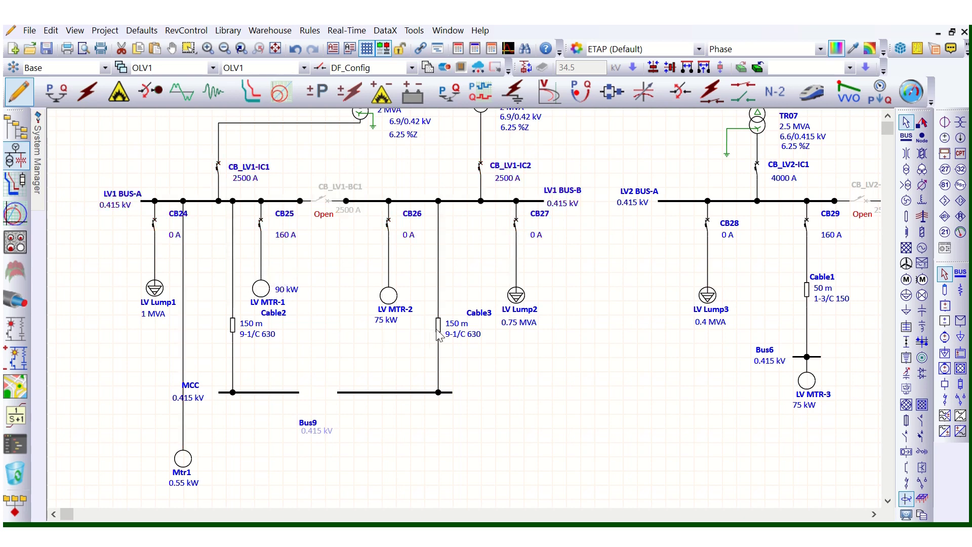
left_click_drag(438, 334, 414, 332)
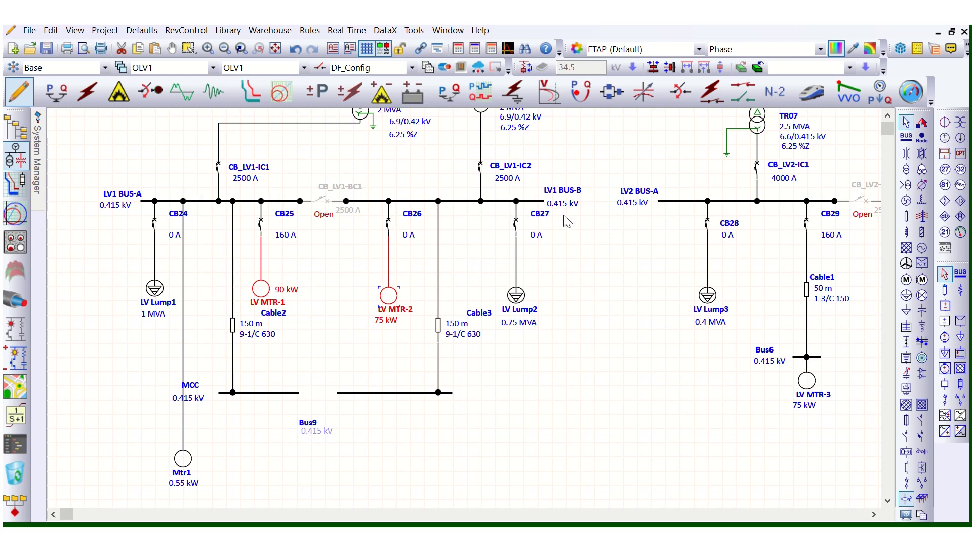
left_click_drag(89, 173, 601, 248)
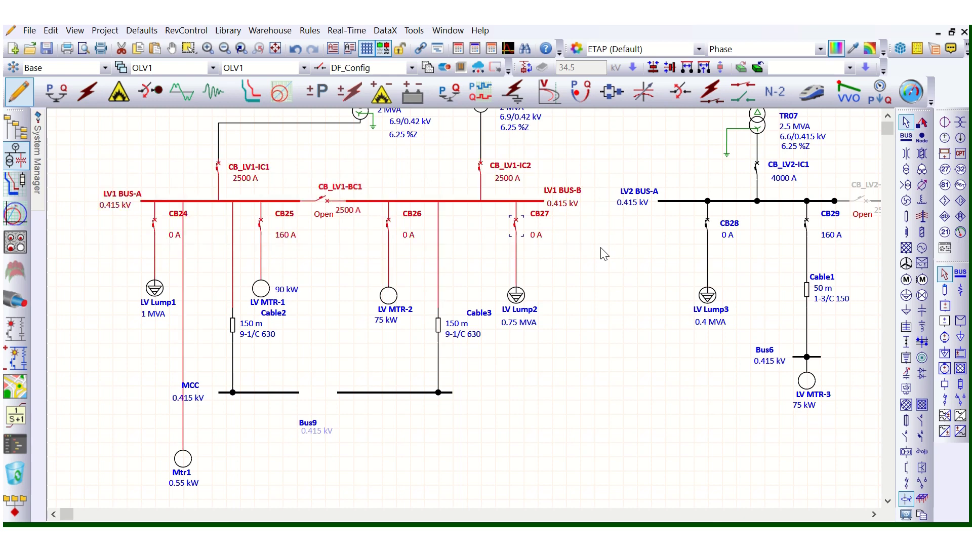
Step: Delete Mtr1's connection to LV1 BUS-A, reconnect the motor below the MCC bus, and clear the selection
left_click(184, 460)
left_click(183, 335)
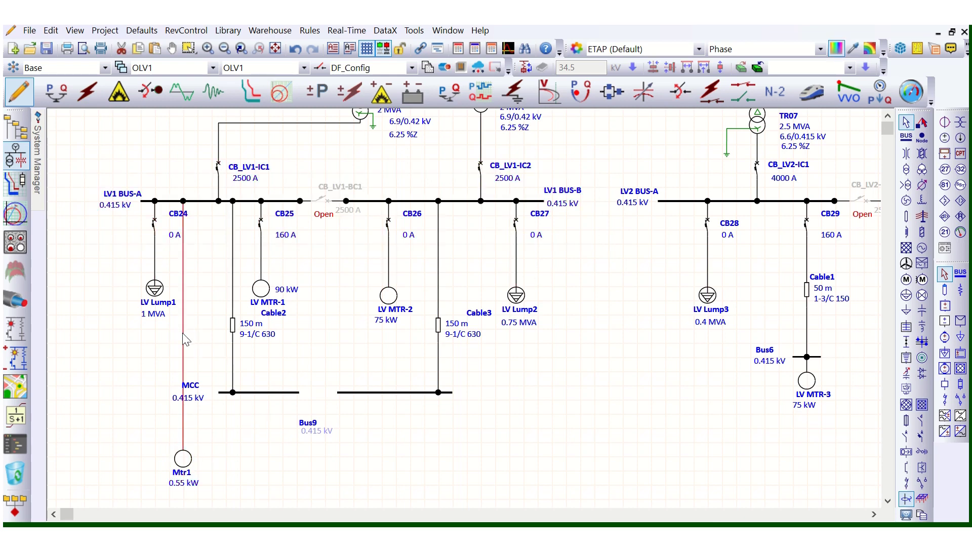
key("Delete")
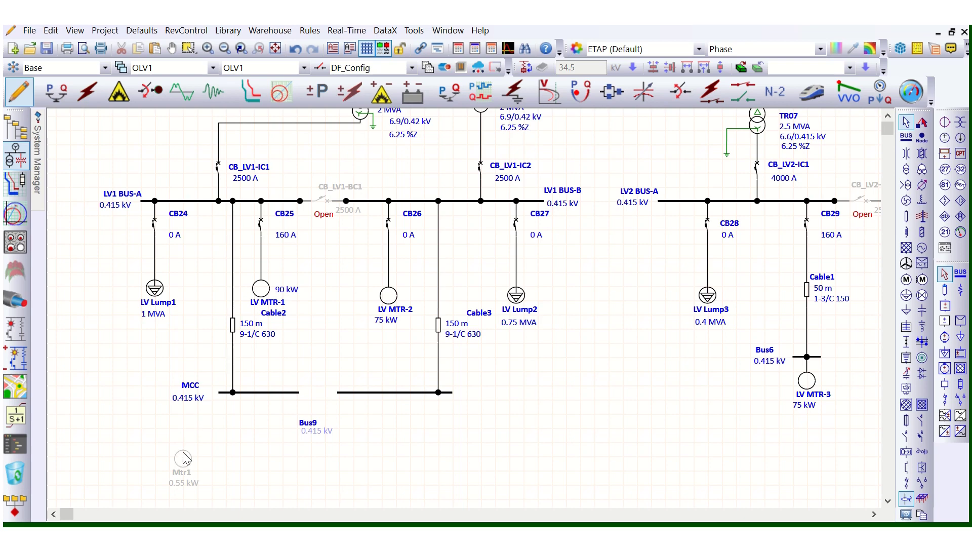
left_click_drag(265, 392, 265, 448)
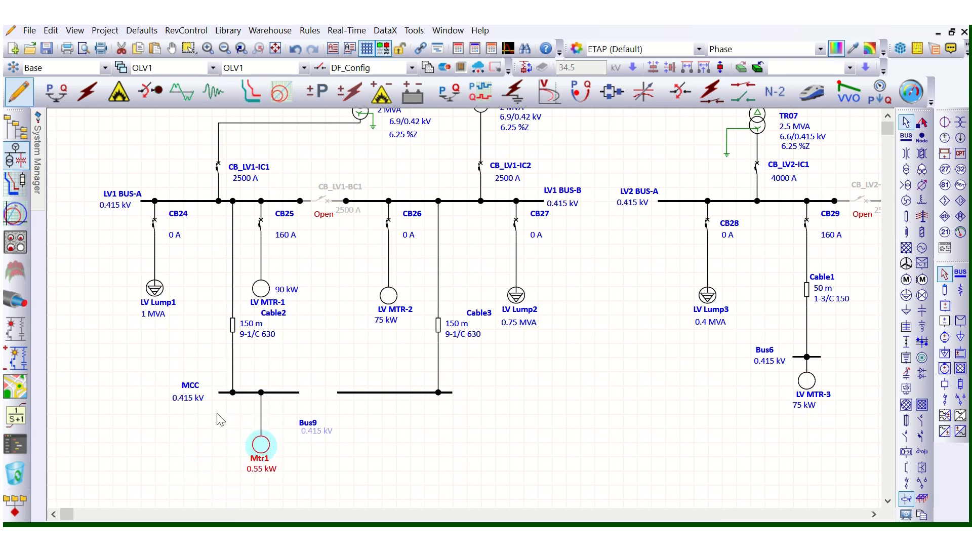
left_click(335, 357)
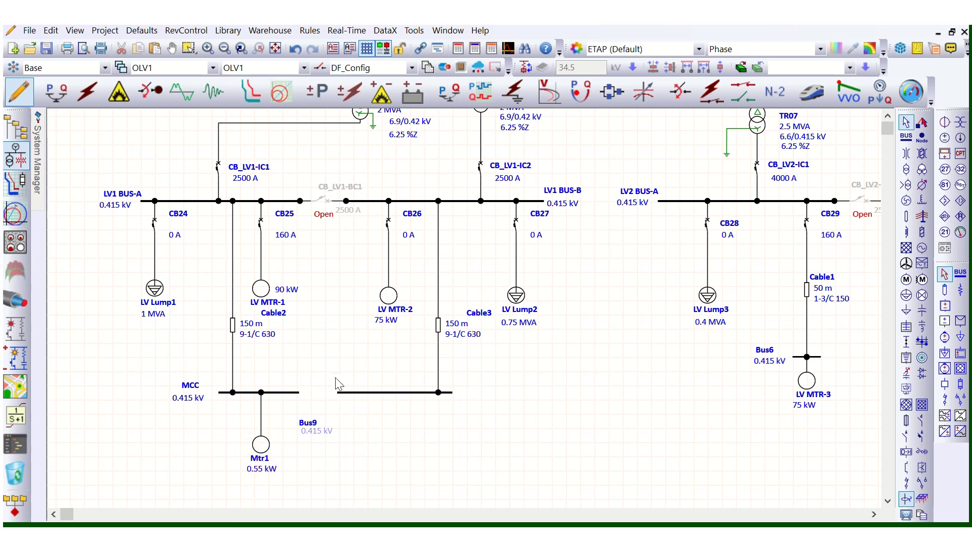
Step: Highlight the LV1 switchboard and the downstream MCC bus sections in turn to compare them, and clear the selection
scroll(334, 369, "up", 2)
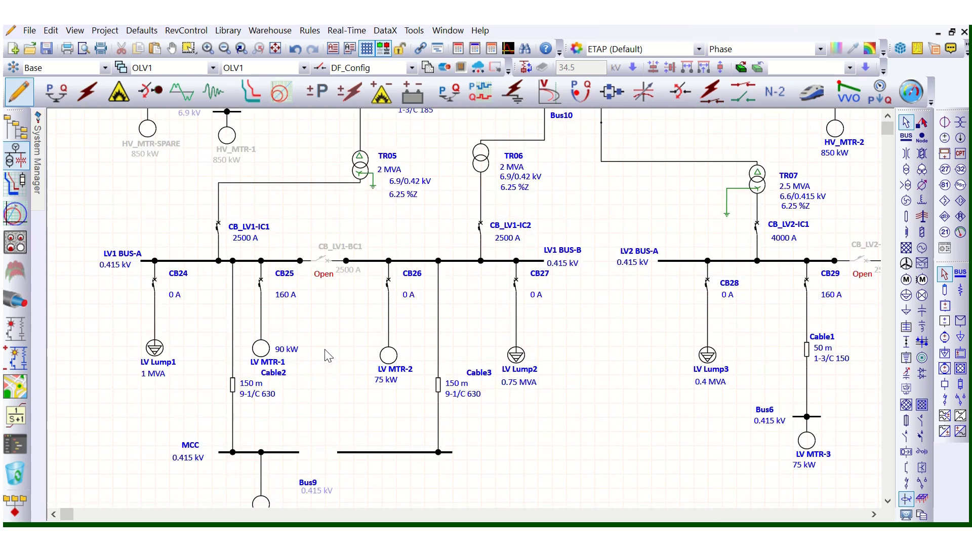
left_click_drag(104, 229, 604, 326)
scroll(562, 350, "down", 2)
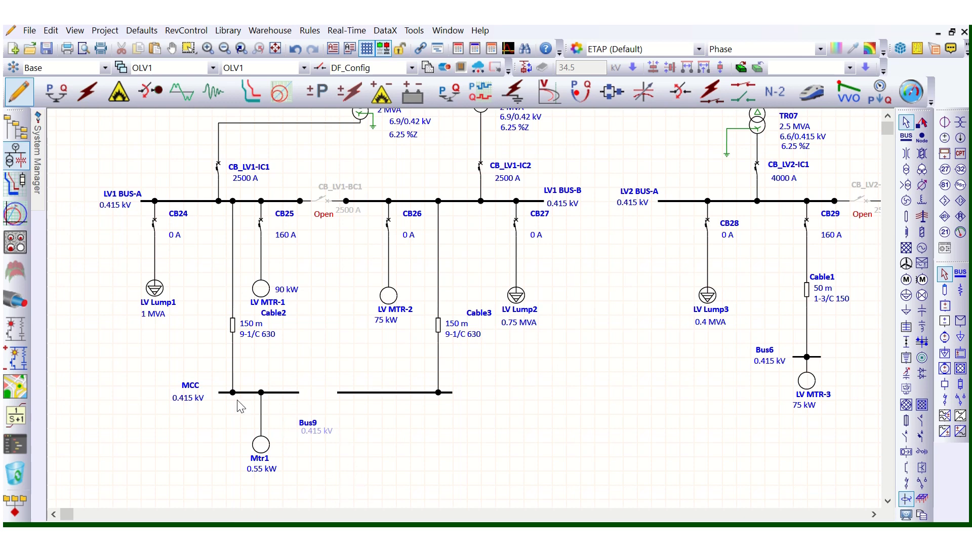
left_click_drag(144, 368, 494, 415)
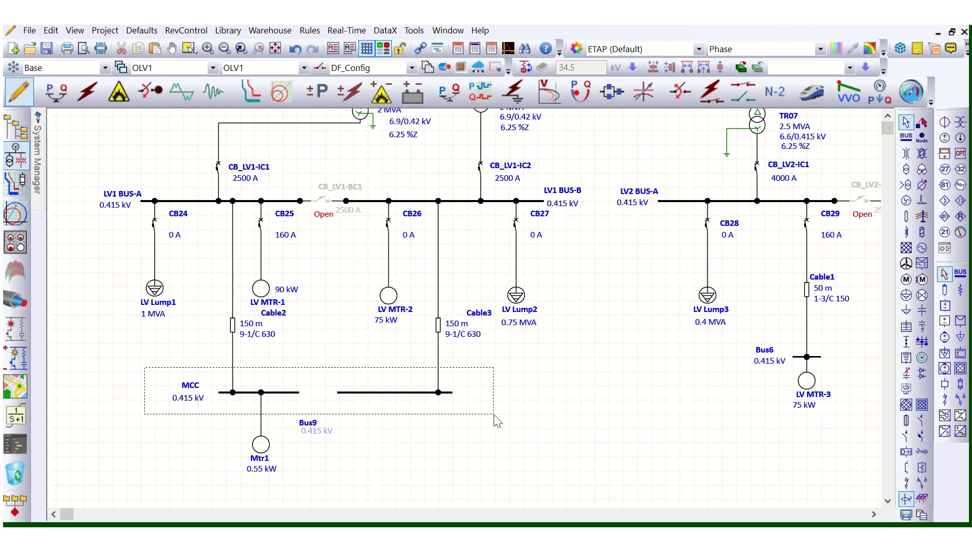
left_click_drag(494, 415, 495, 415)
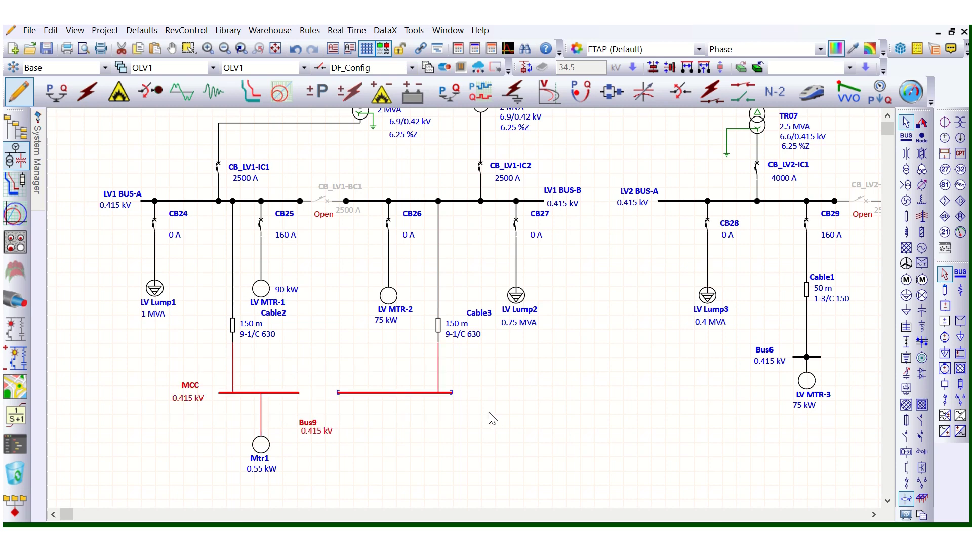
left_click(161, 375)
left_click_drag(160, 371, 495, 414)
left_click_drag(96, 171, 449, 225)
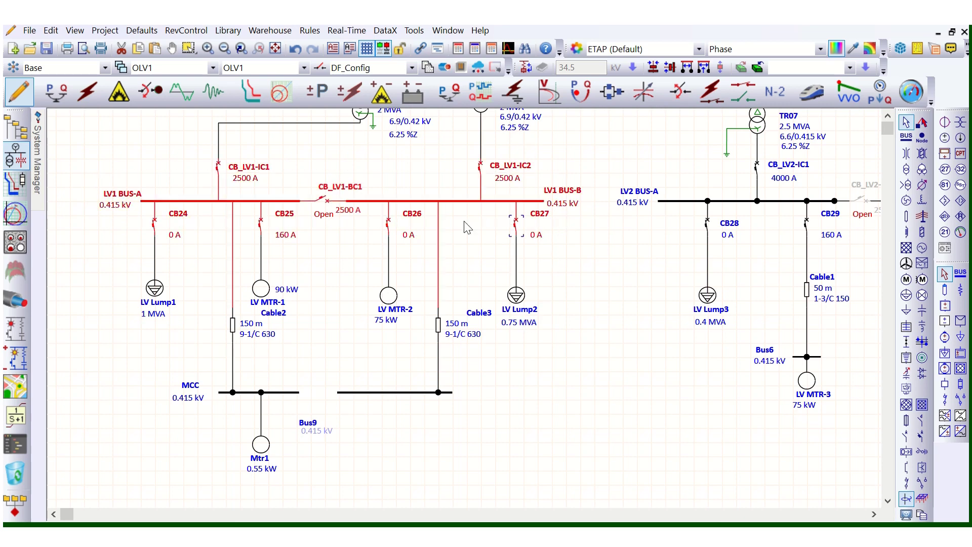
left_click(410, 171)
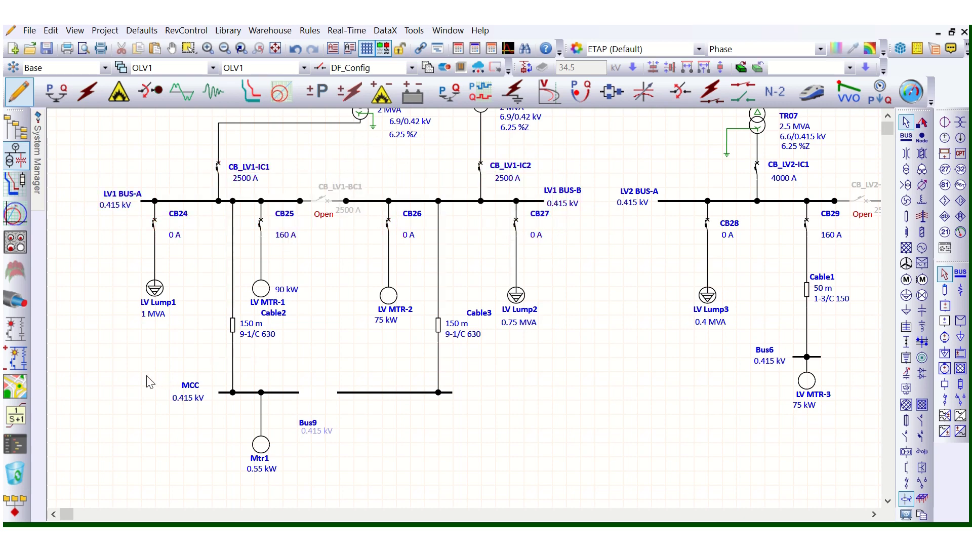
Step: Highlight the MCC bus sections and the upstream transformers TR05 and TR06, and clear the selection
left_click_drag(147, 375, 507, 434)
scroll(439, 429, "up", 2)
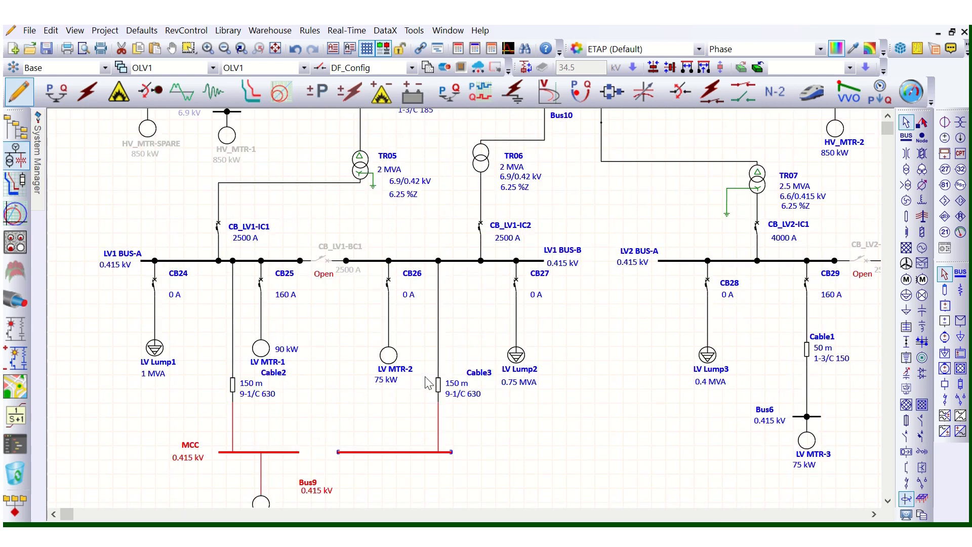
left_click(360, 167)
left_click(471, 159)
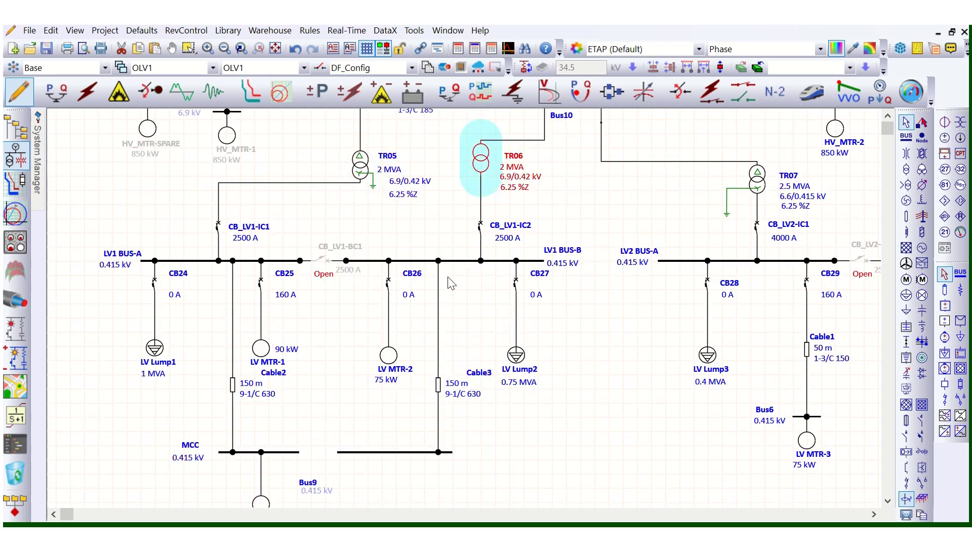
left_click(297, 419)
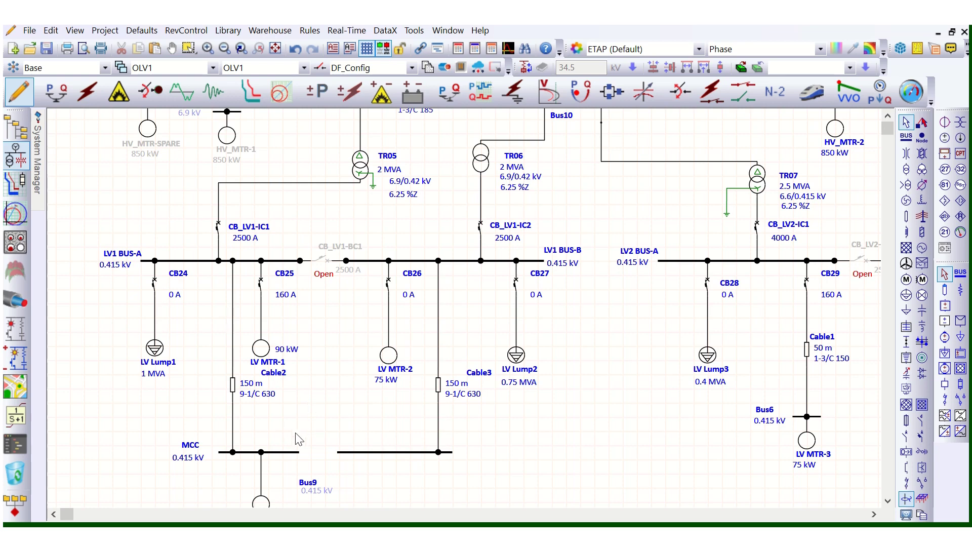
left_click(552, 307)
left_click(646, 383)
scroll(111, 269, "down", 2)
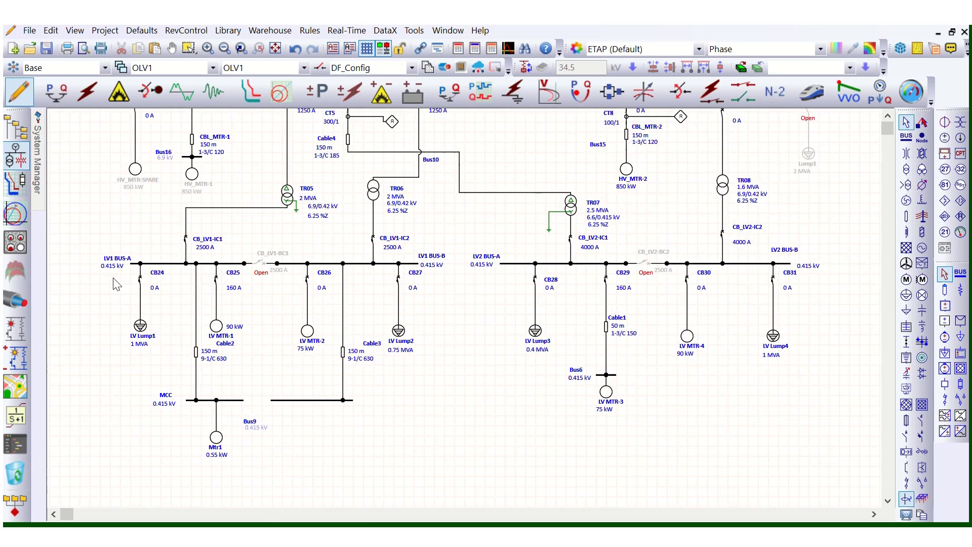
scroll(114, 296, "up", 1)
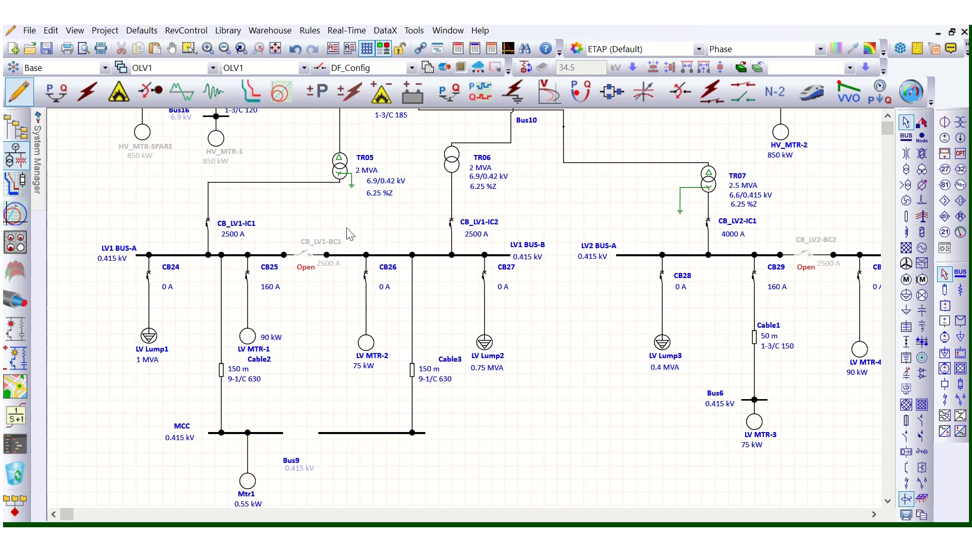
scroll(385, 236, "down", 3)
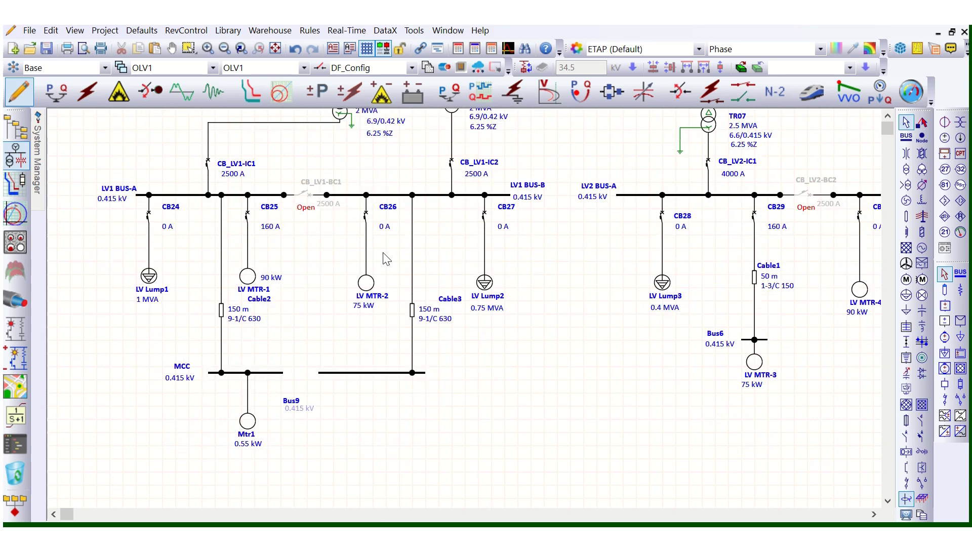